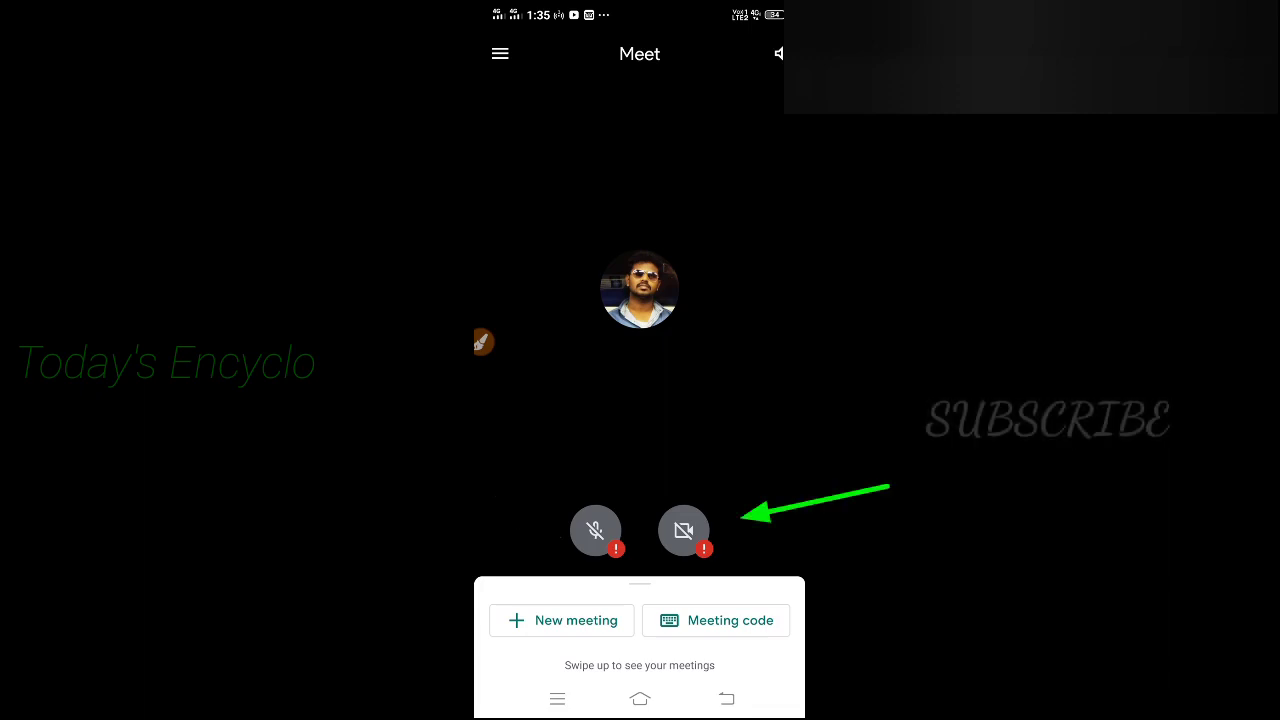
- Grant Meet permission to use the camera and to record audio with the microphone
{"action": "left_click", "coordinate": [683, 530]}
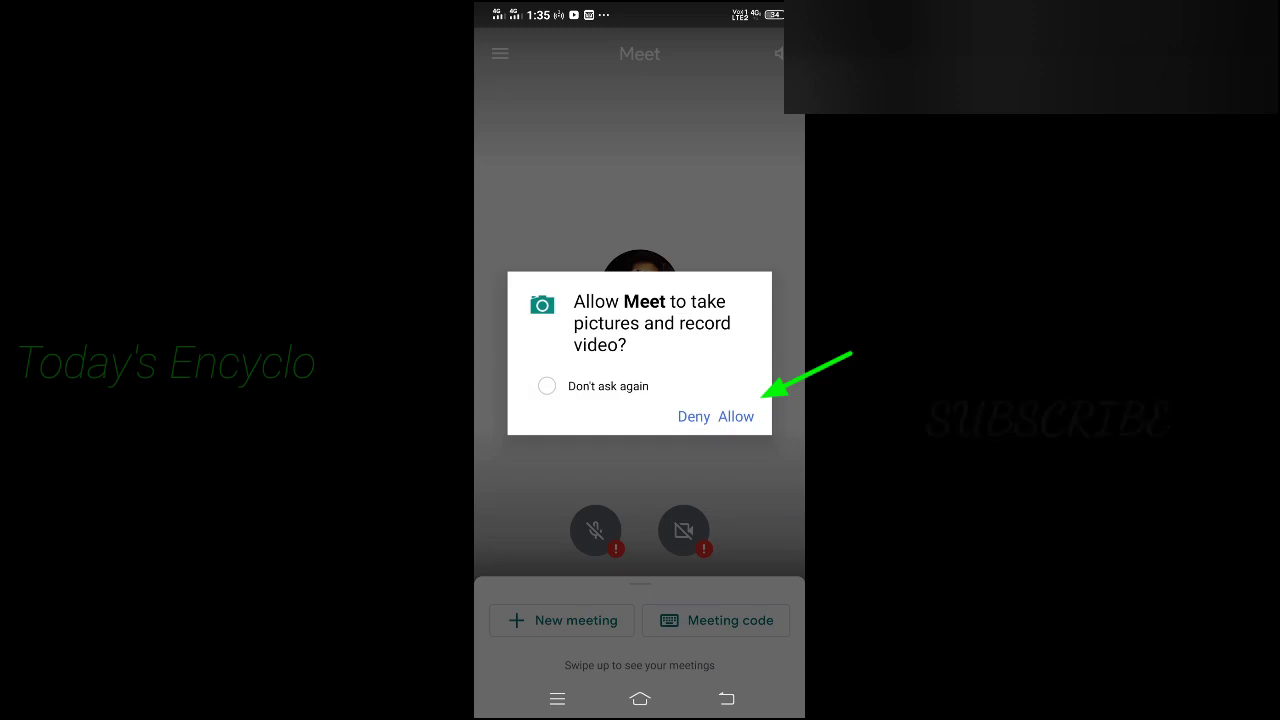
{"action": "left_click", "coordinate": [735, 416]}
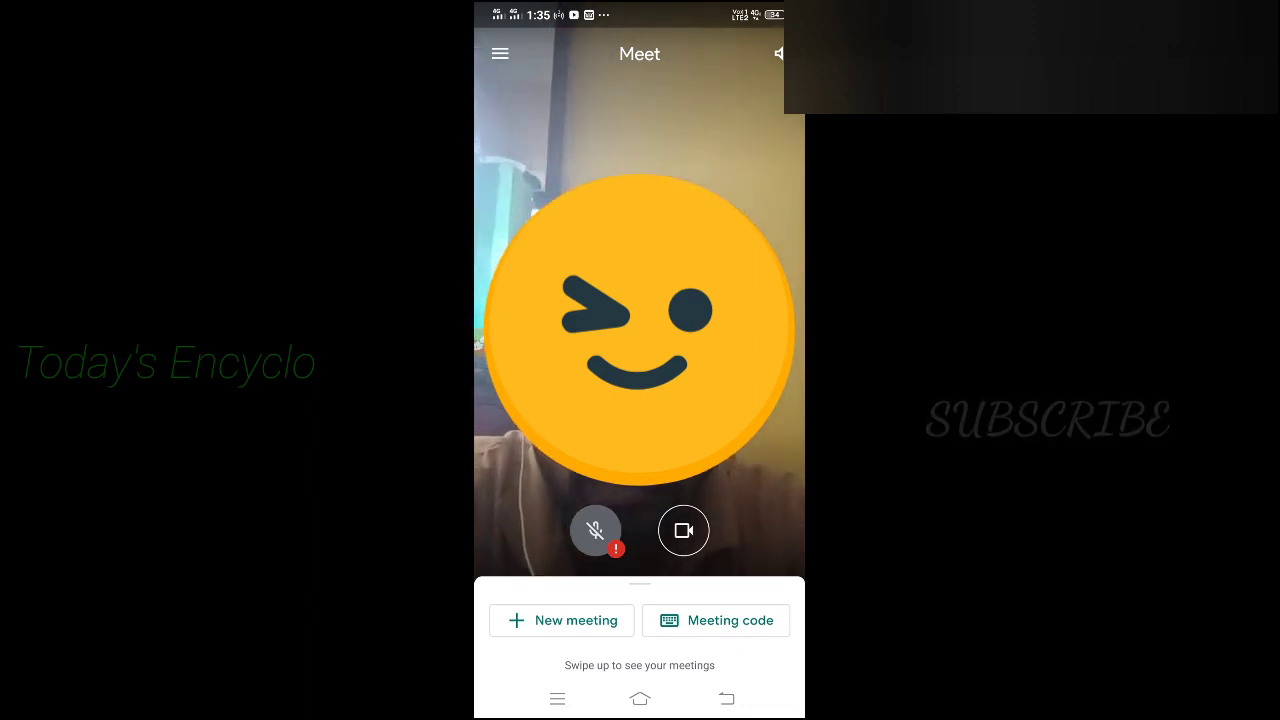
{"action": "left_click", "coordinate": [595, 530]}
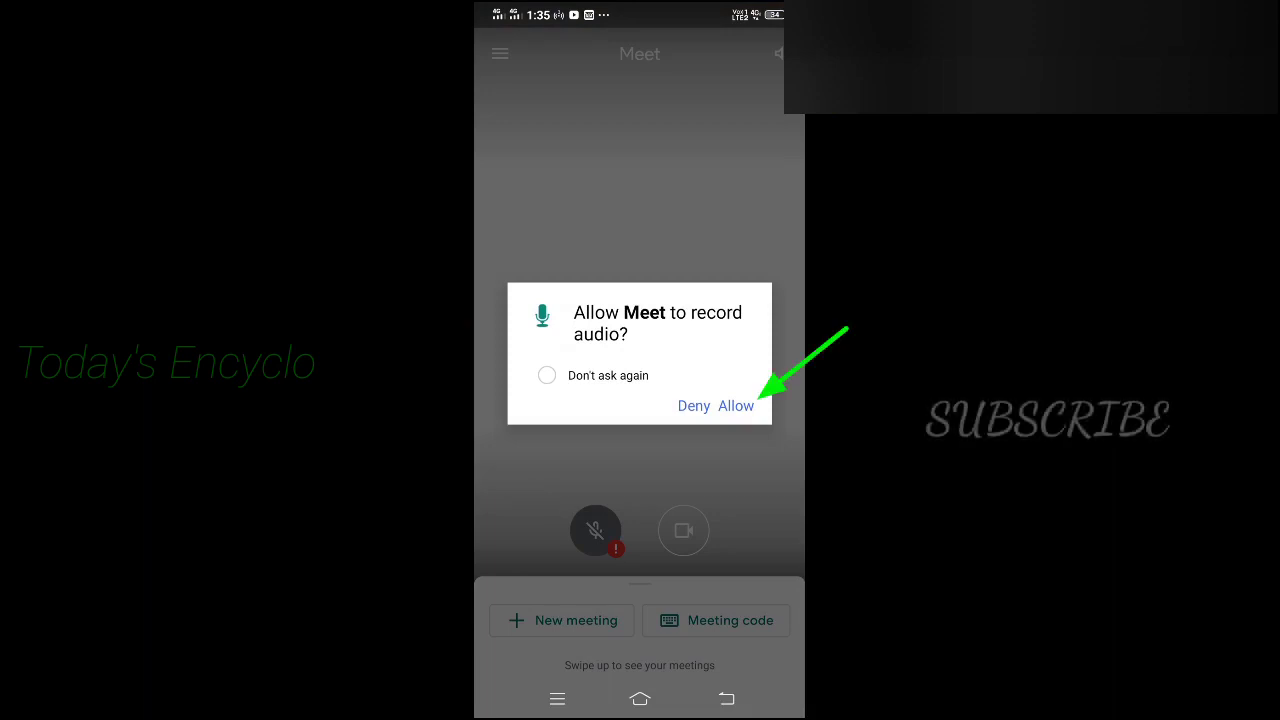
{"action": "left_click", "coordinate": [736, 405]}
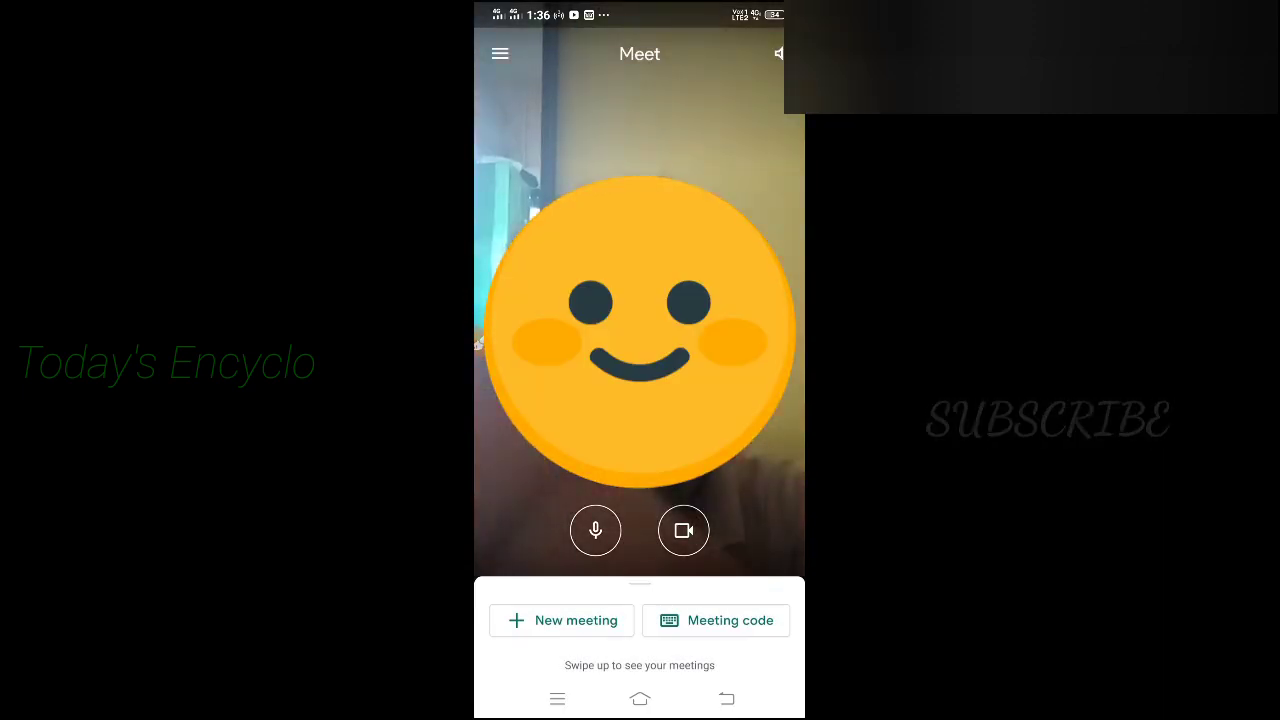
- Switch to the phone's Settings and open the App manager under More settings
{"action": "left_click", "coordinate": [640, 698]}
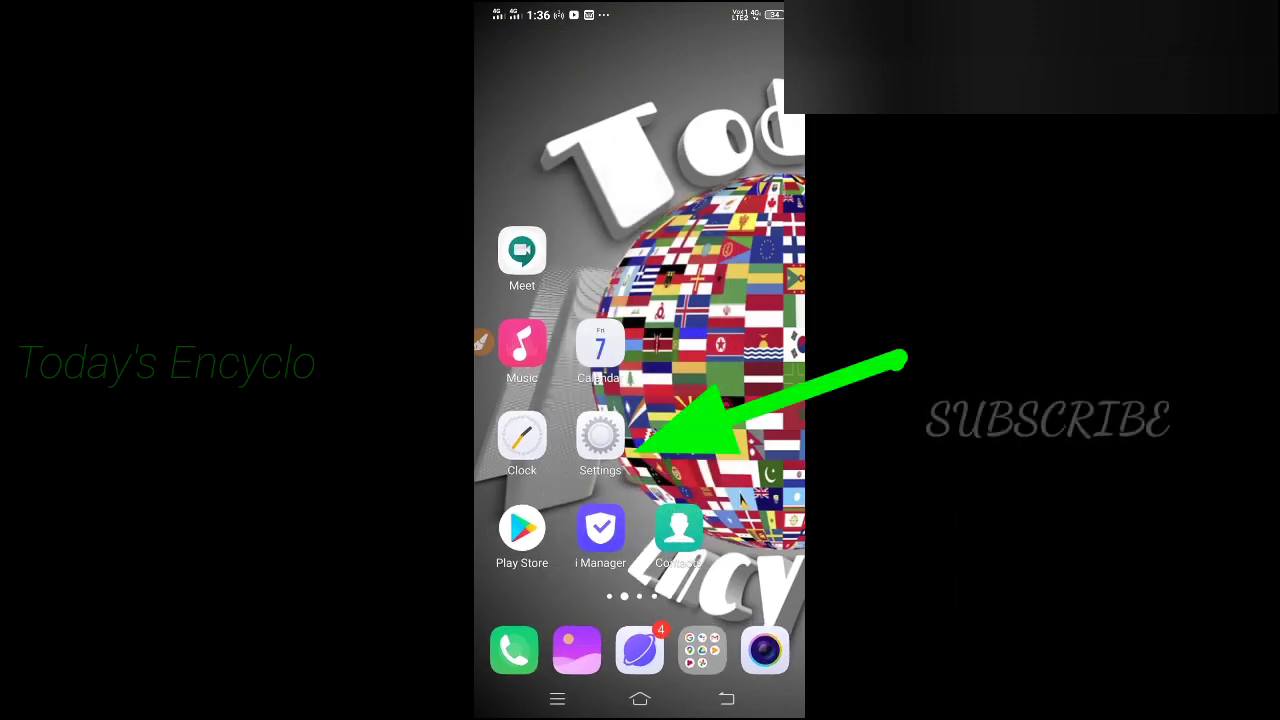
{"action": "left_click", "coordinate": [600, 437]}
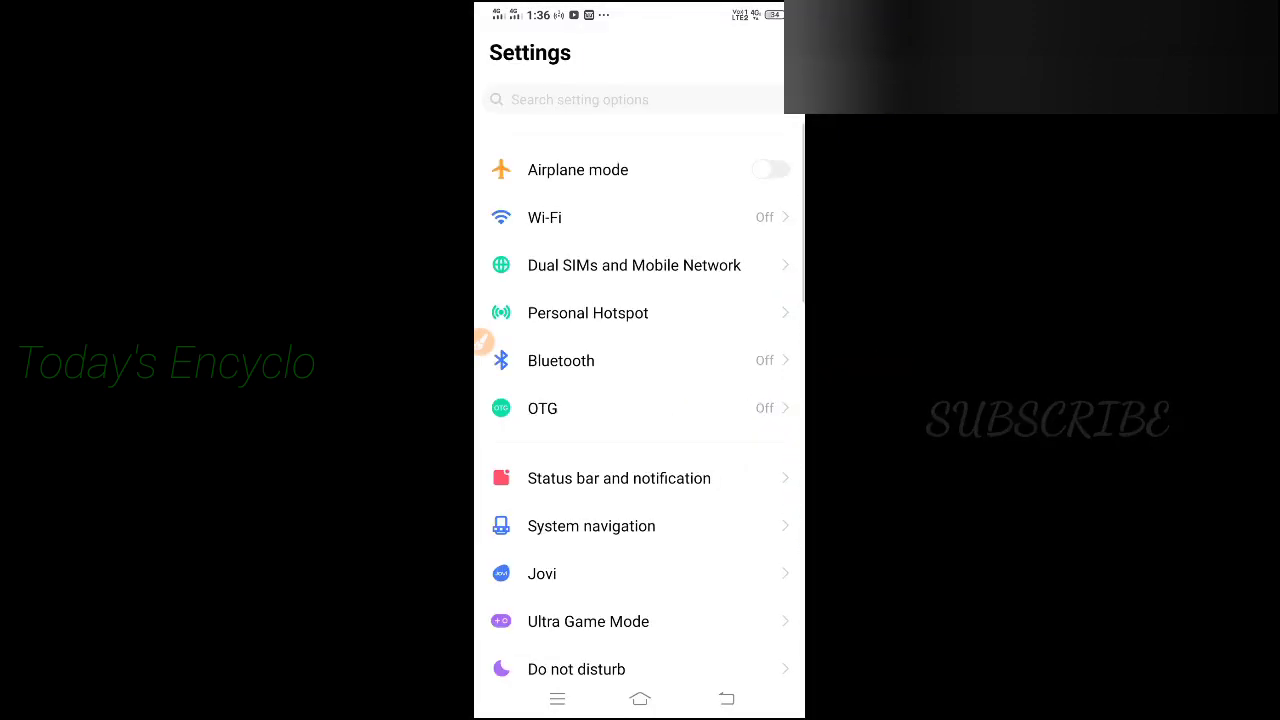
{"action": "scroll", "coordinate": [481, 341], "scroll_direction": "down", "scroll_amount": 5}
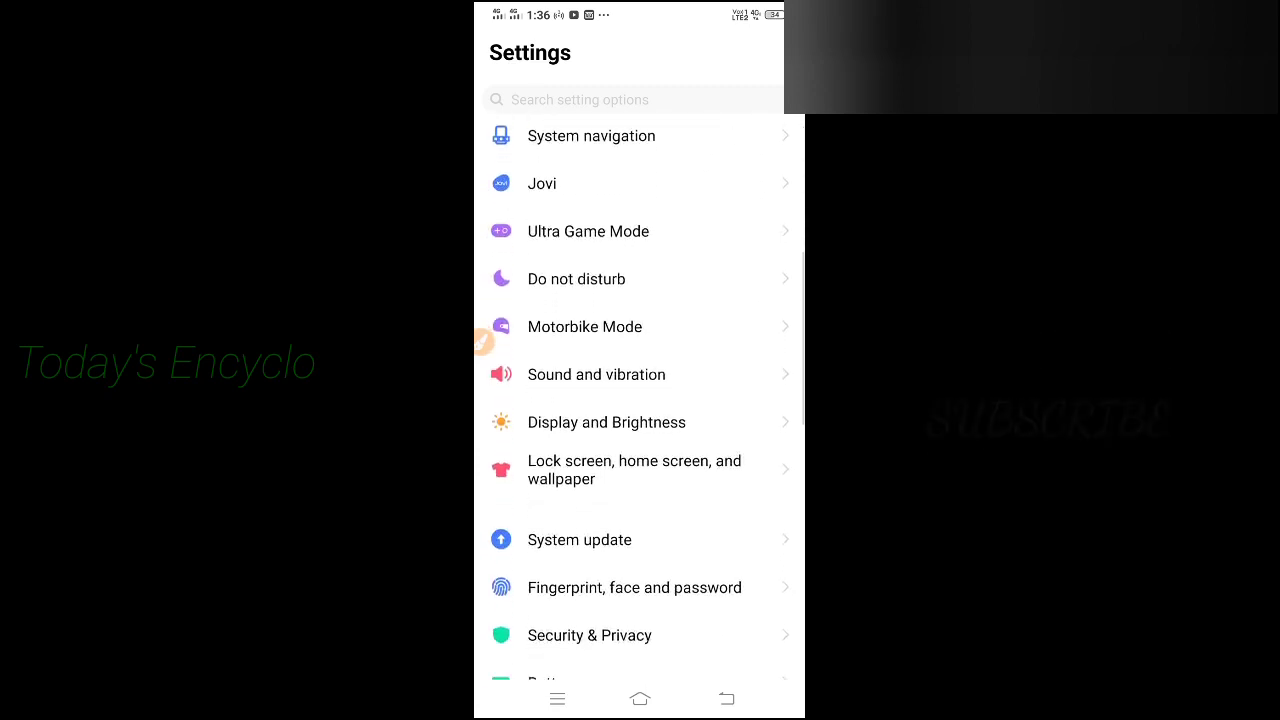
{"action": "scroll", "coordinate": [481, 341], "scroll_direction": "down", "scroll_amount": 5}
{"action": "scroll", "coordinate": [483, 341], "scroll_direction": "down", "scroll_amount": 1}
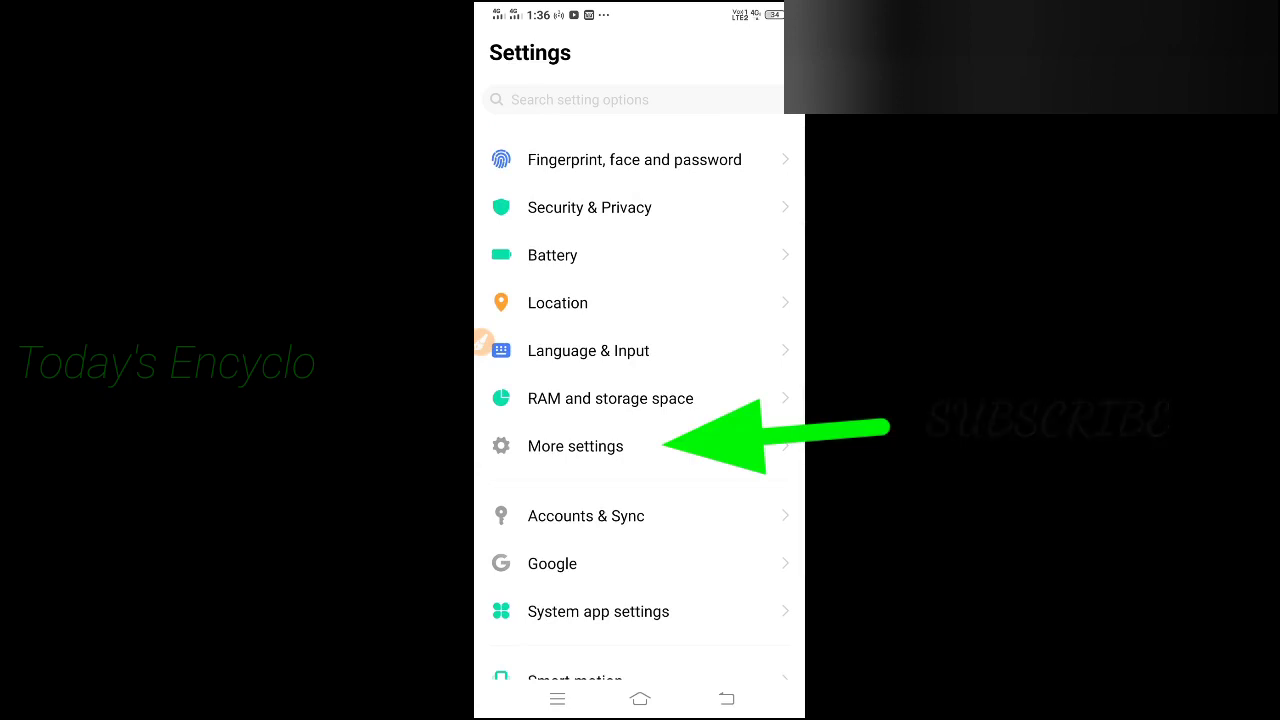
{"action": "left_click", "coordinate": [575, 446]}
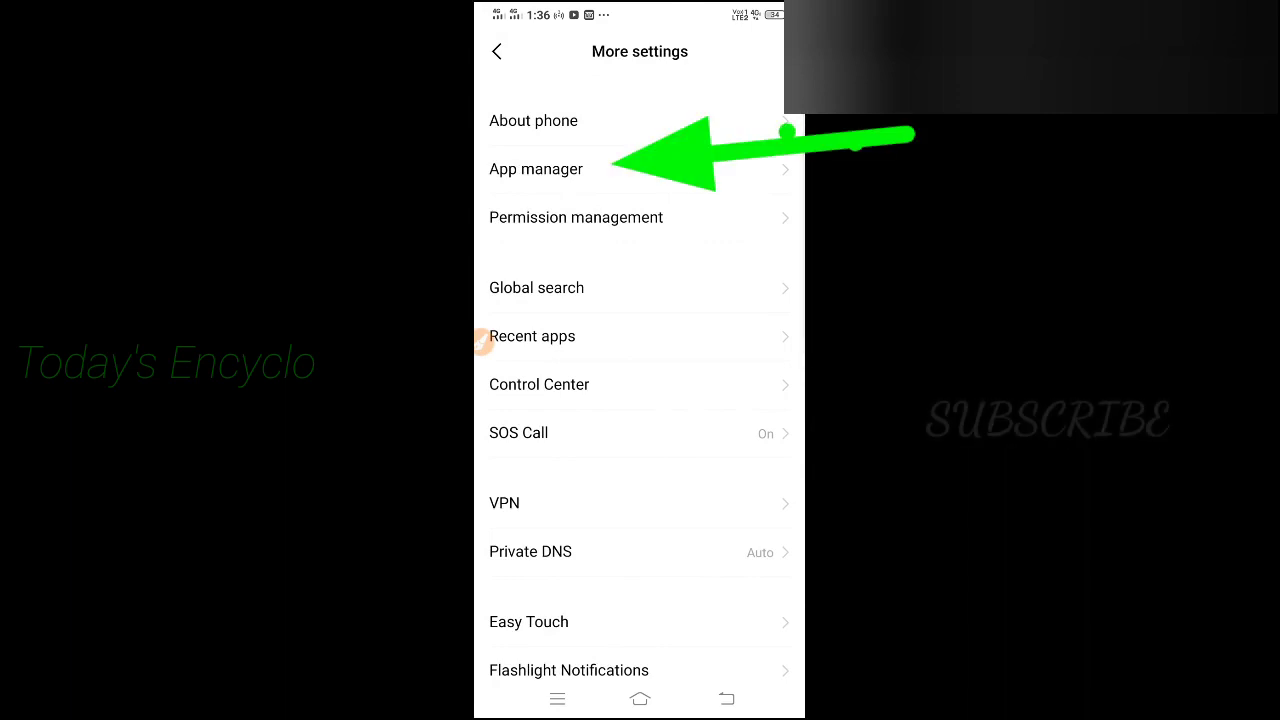
{"action": "left_click", "coordinate": [536, 169]}
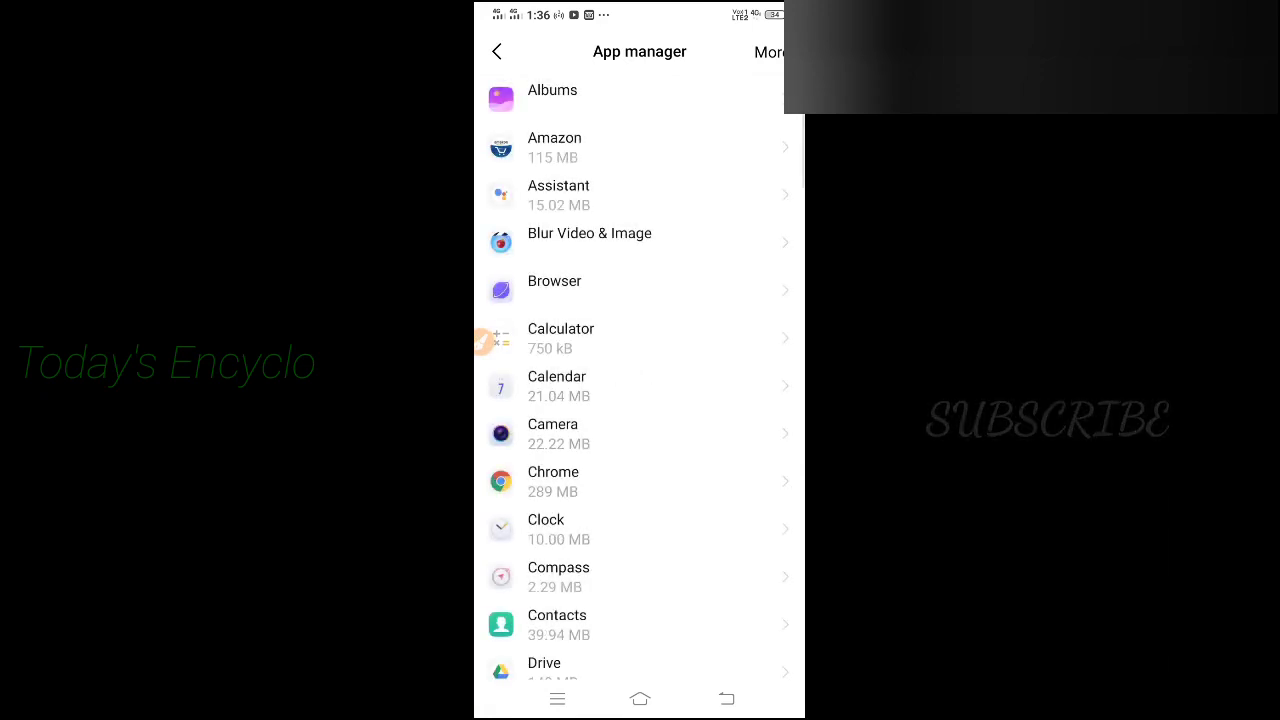
- Find Meet in the app list and open its app permissions
{"action": "scroll", "coordinate": [639, 377], "scroll_direction": "down", "scroll_amount": 1}
{"action": "scroll", "coordinate": [639, 377], "scroll_direction": "down", "scroll_amount": 10}
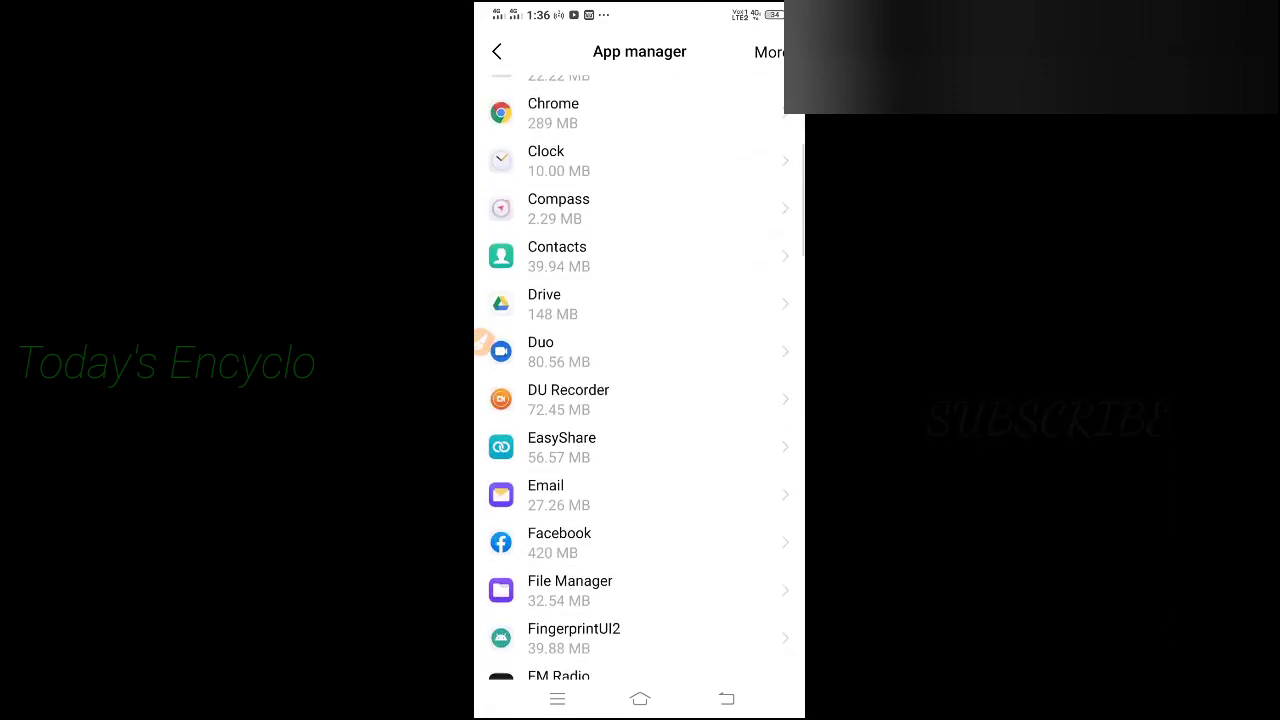
{"action": "scroll", "coordinate": [639, 377], "scroll_direction": "down", "scroll_amount": 12}
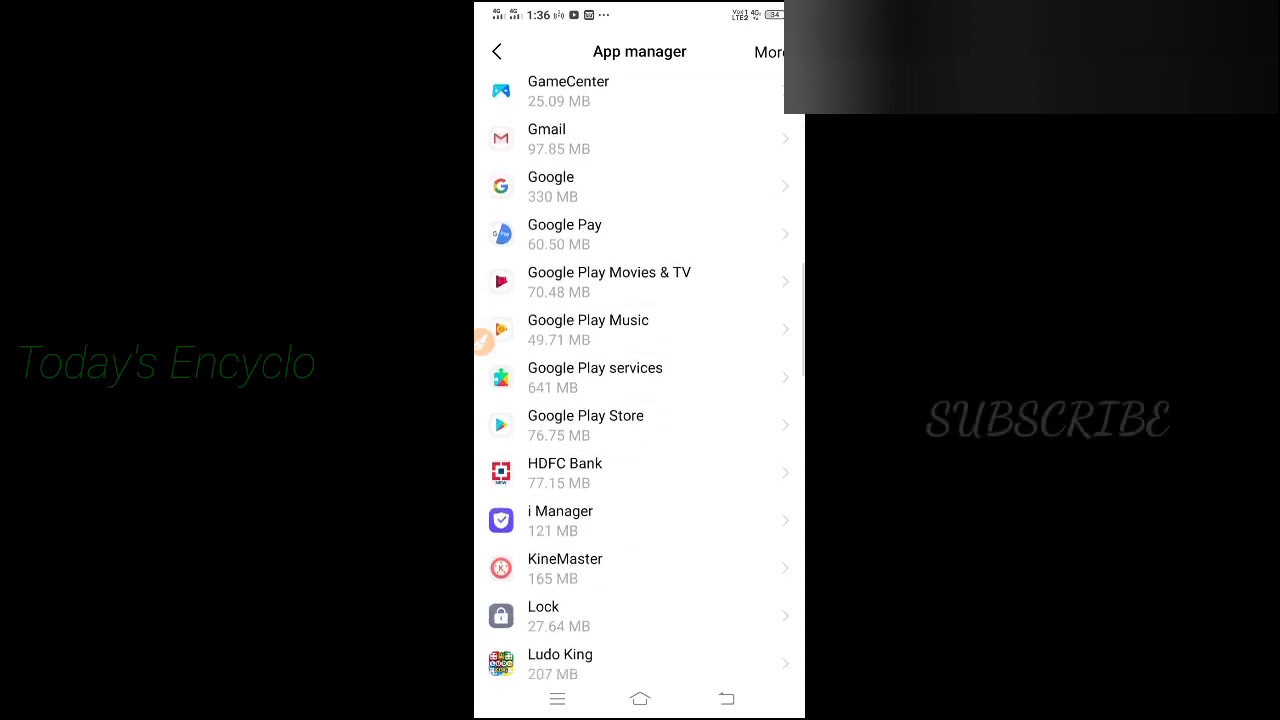
{"action": "scroll", "coordinate": [639, 377], "scroll_direction": "down", "scroll_amount": 3}
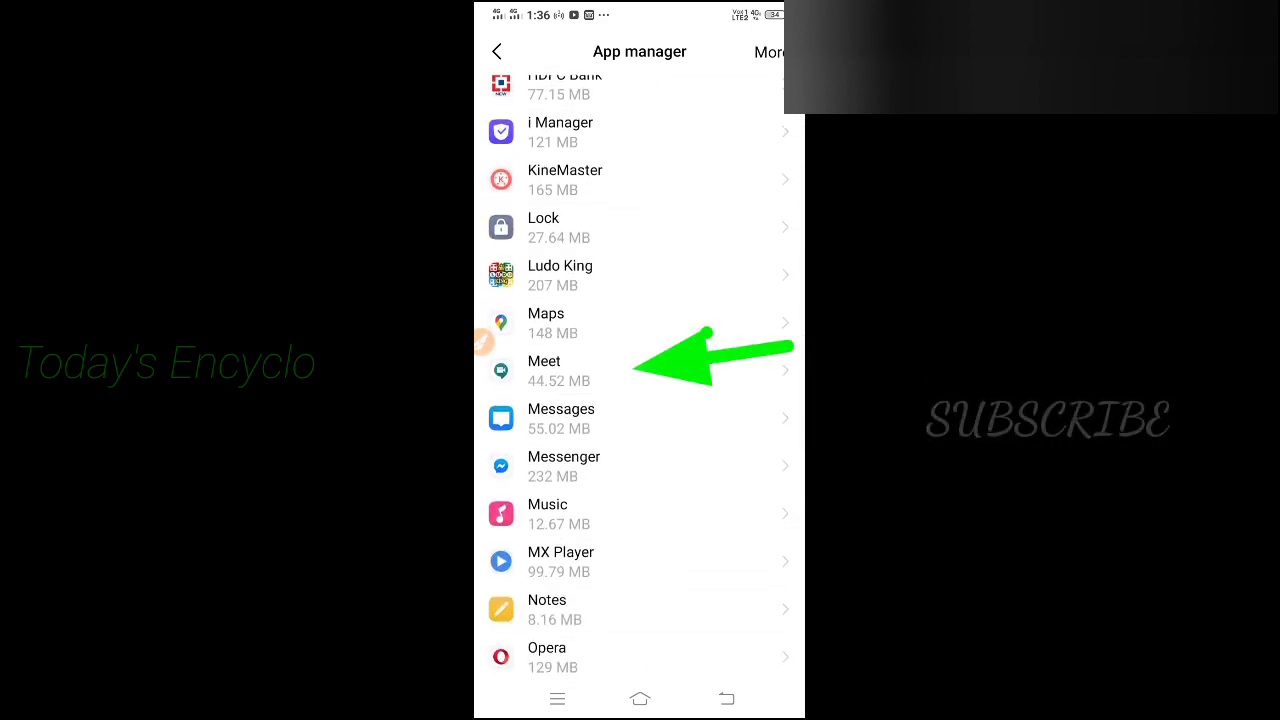
{"action": "left_click", "coordinate": [560, 370]}
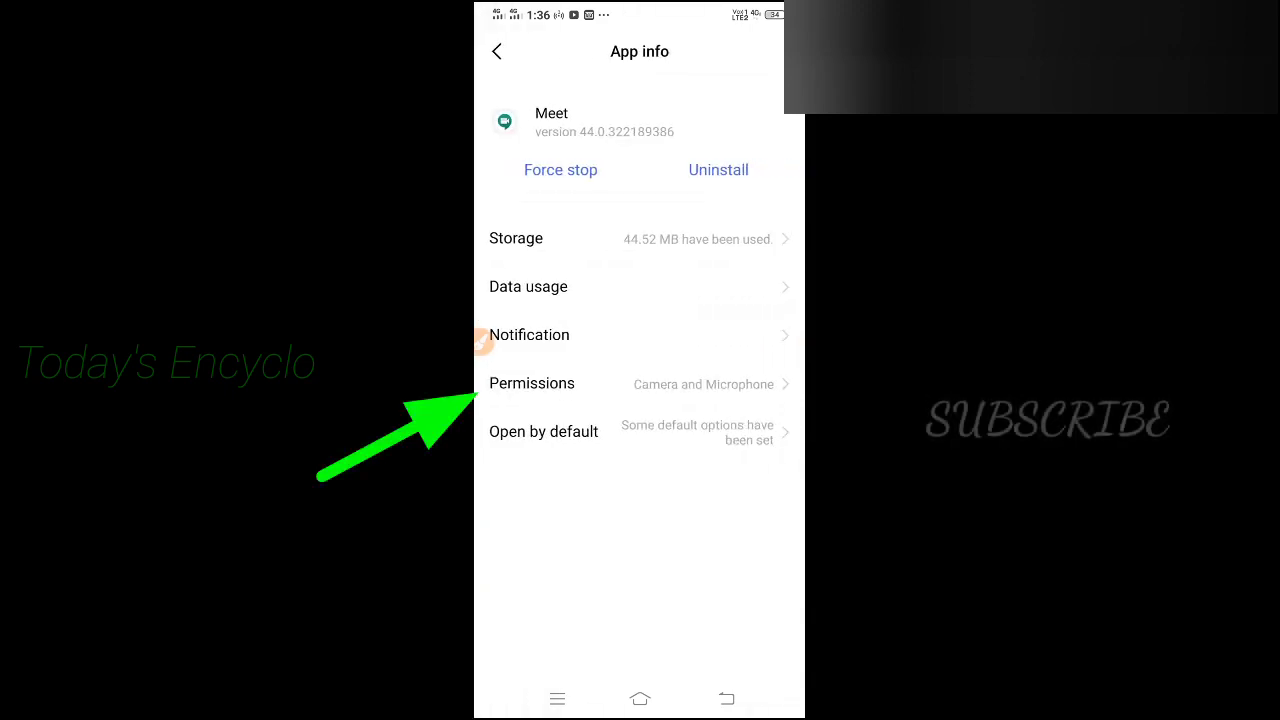
{"action": "left_click", "coordinate": [532, 383]}
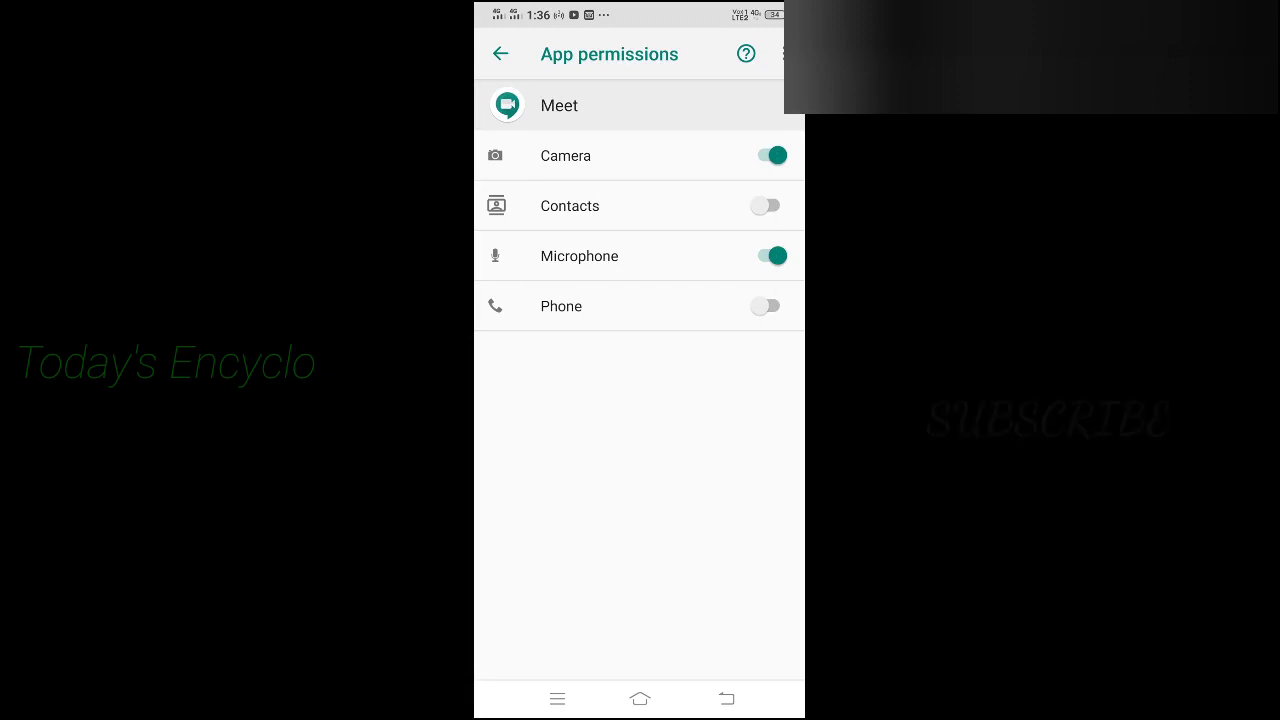
- Switch Meet's Camera and Microphone permissions off and back on
{"action": "left_click", "coordinate": [771, 155]}
{"action": "left_click", "coordinate": [771, 155]}
{"action": "left_click", "coordinate": [640, 256]}
{"action": "left_click", "coordinate": [640, 256]}
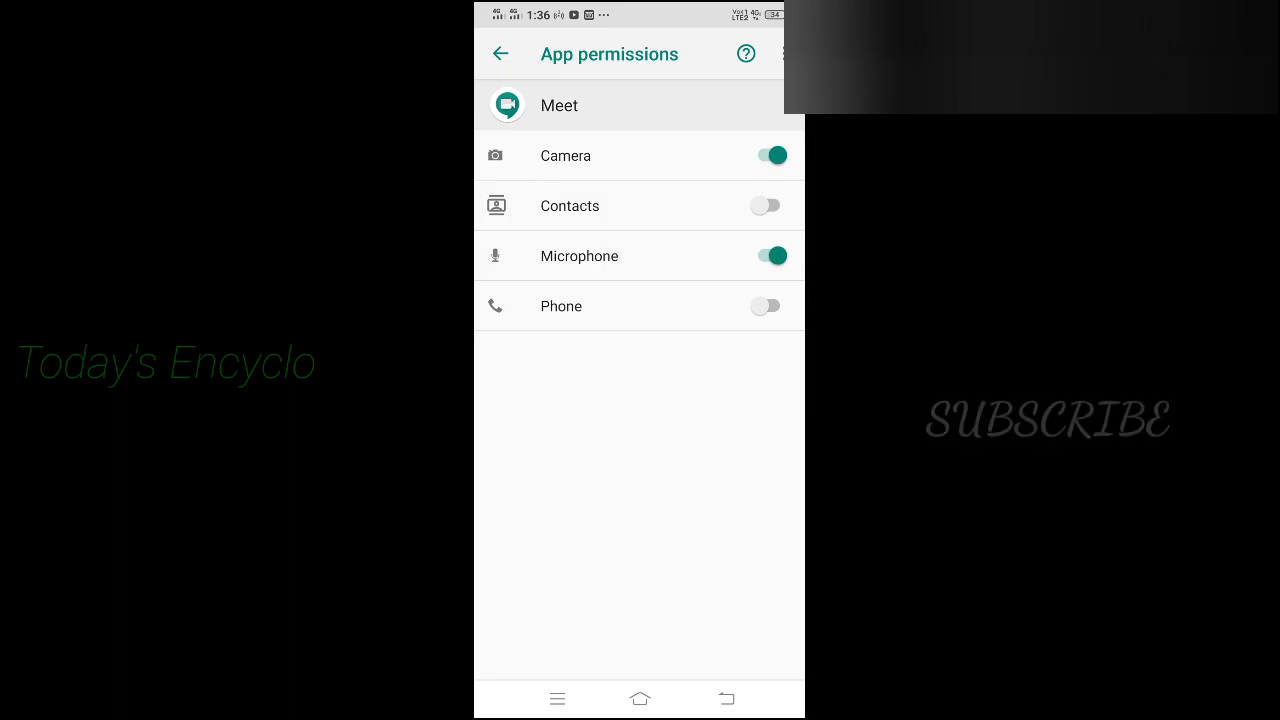
- Return to the Meet app and turn off the camera and the microphone
{"action": "left_click", "coordinate": [640, 698]}
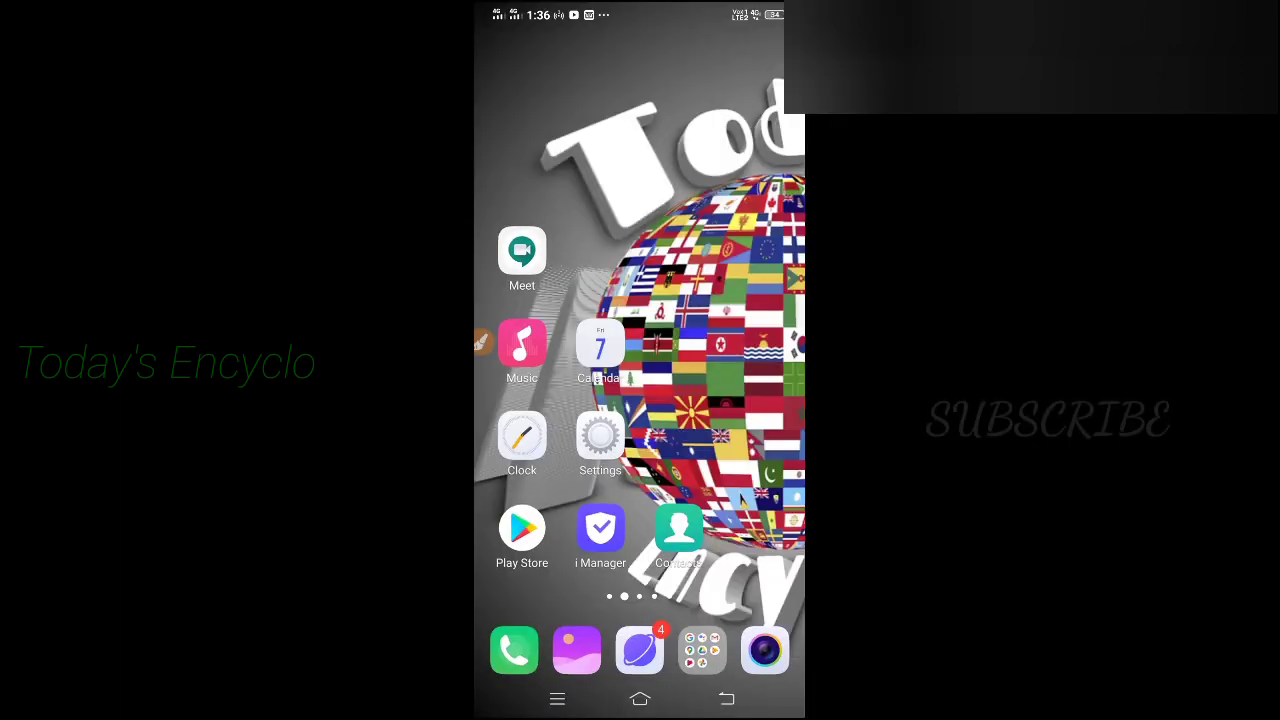
{"action": "left_click", "coordinate": [522, 251]}
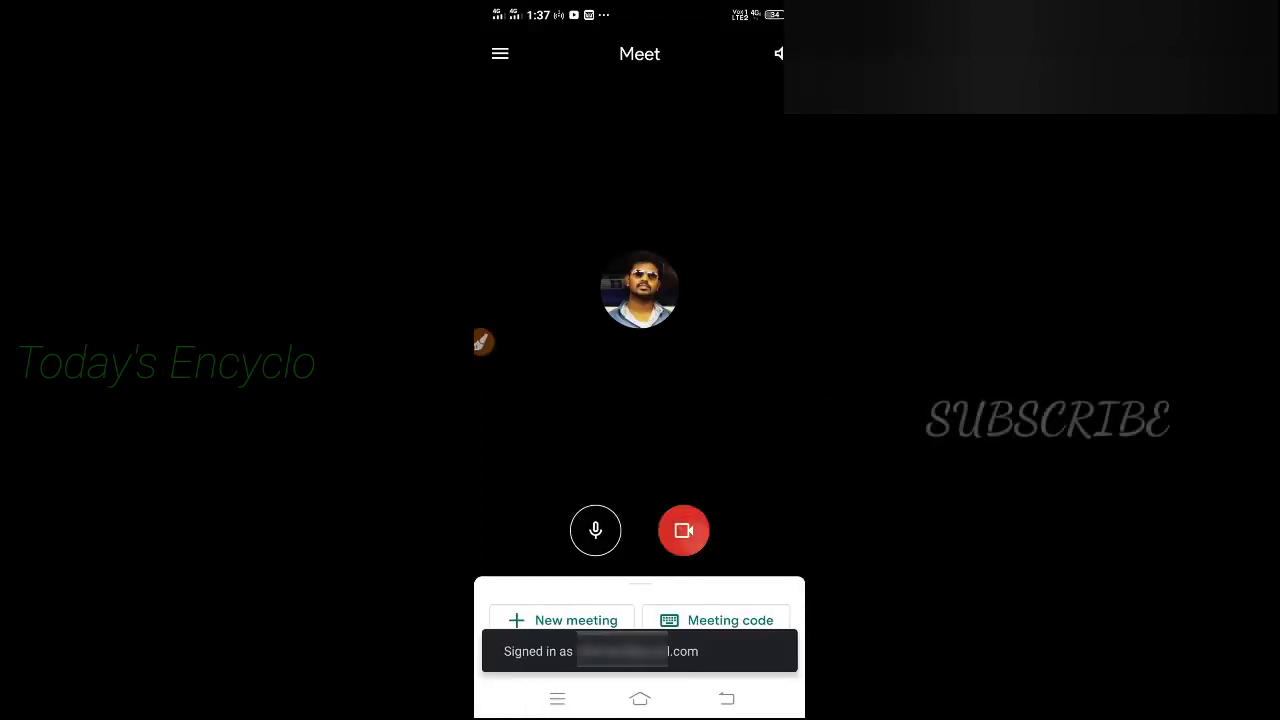
{"action": "left_click", "coordinate": [595, 530]}
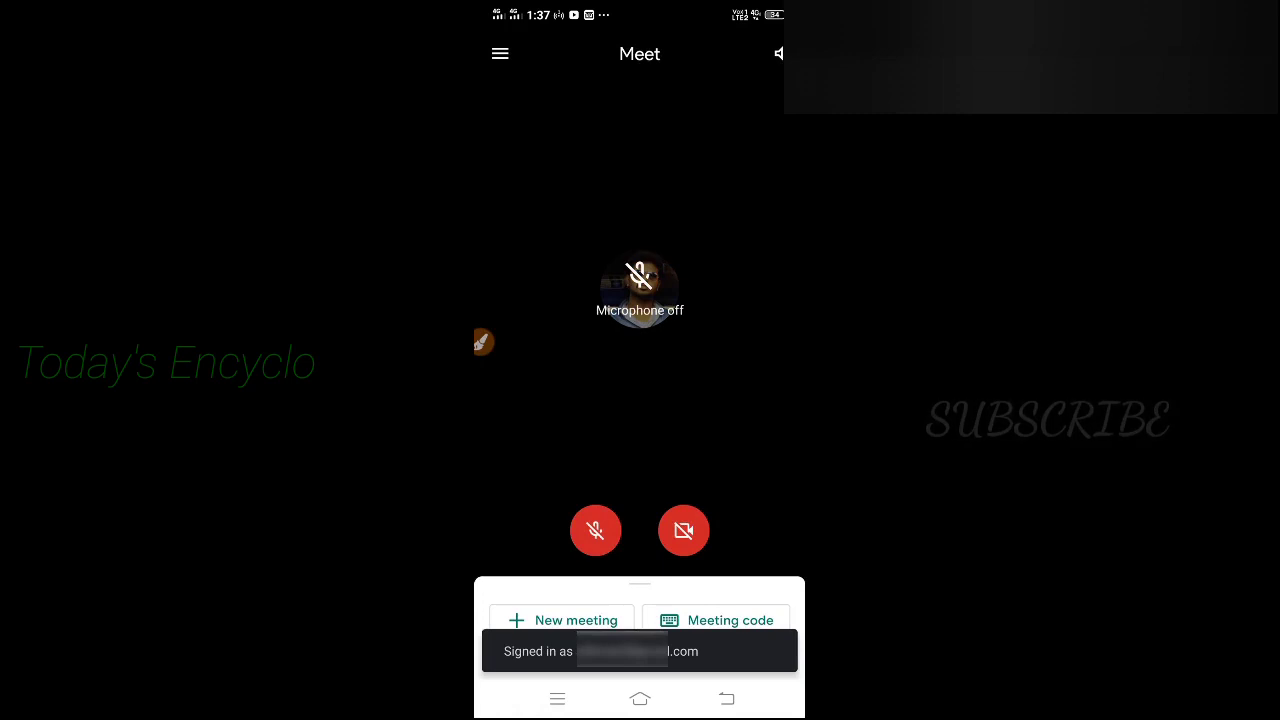
{"action": "left_click", "coordinate": [716, 620]}
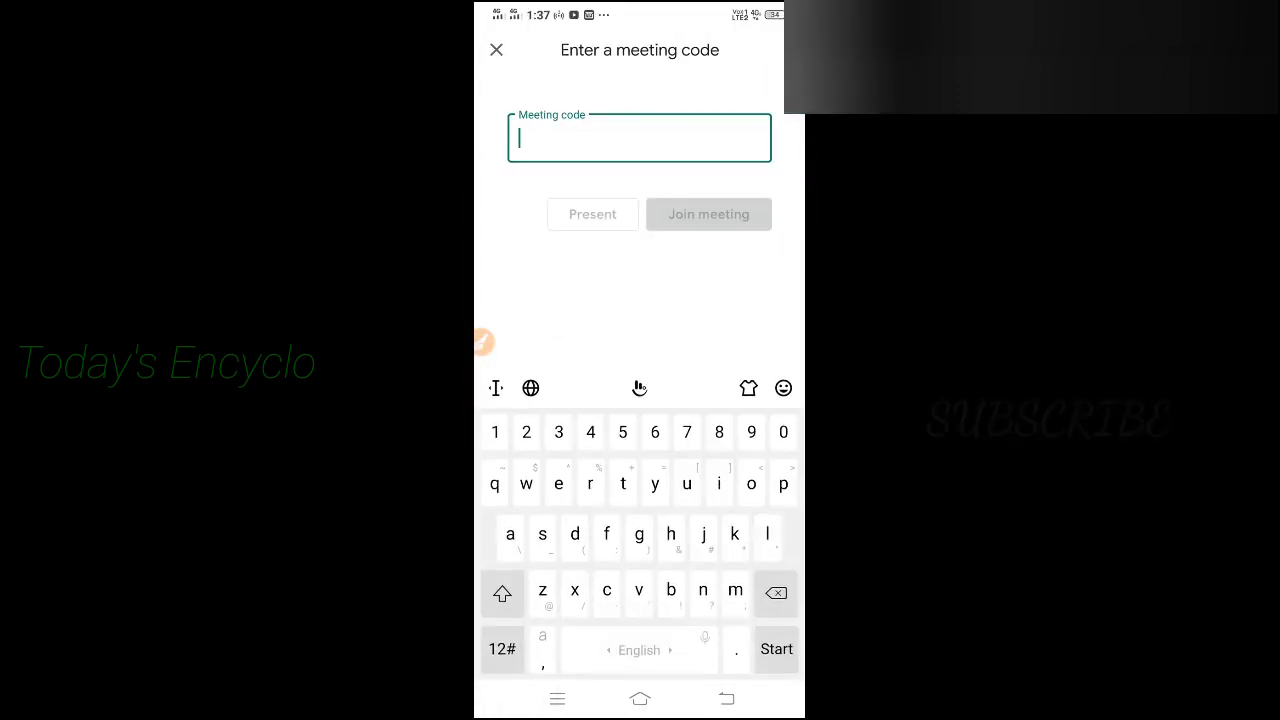
{"action": "left_click", "coordinate": [520, 140]}
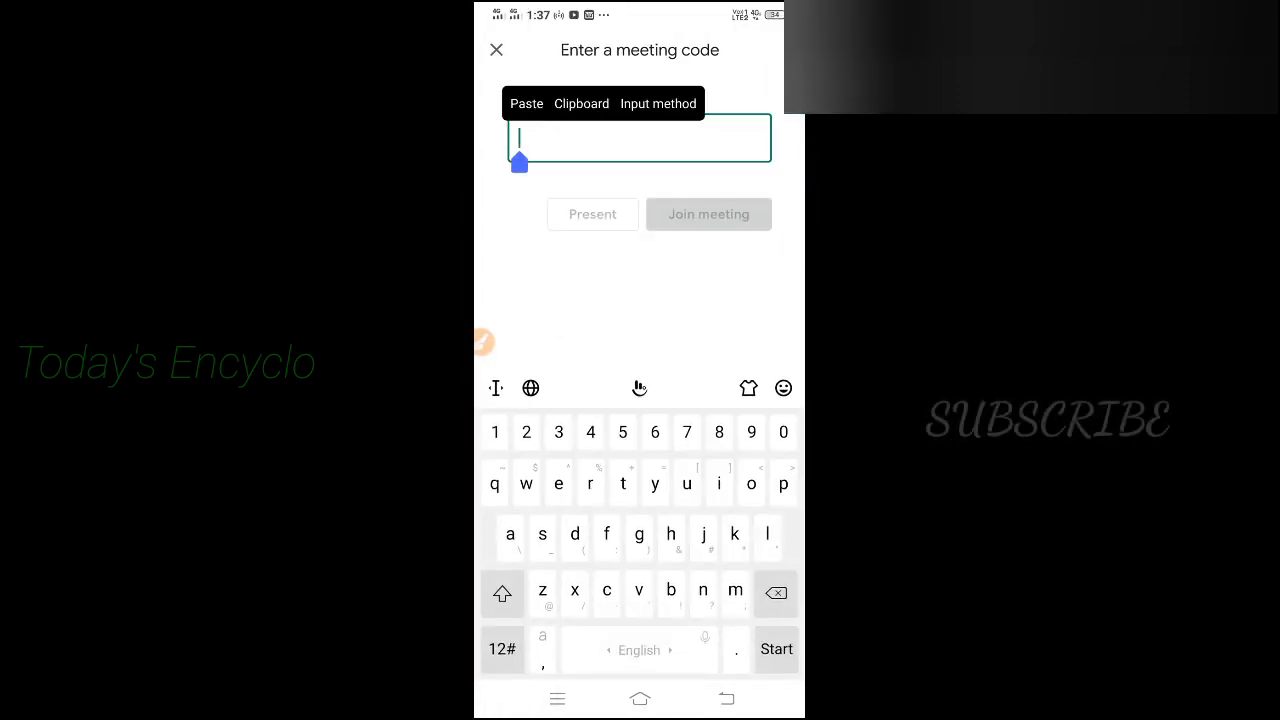
{"action": "left_click", "coordinate": [526, 103]}
{"action": "left_click", "coordinate": [708, 214]}
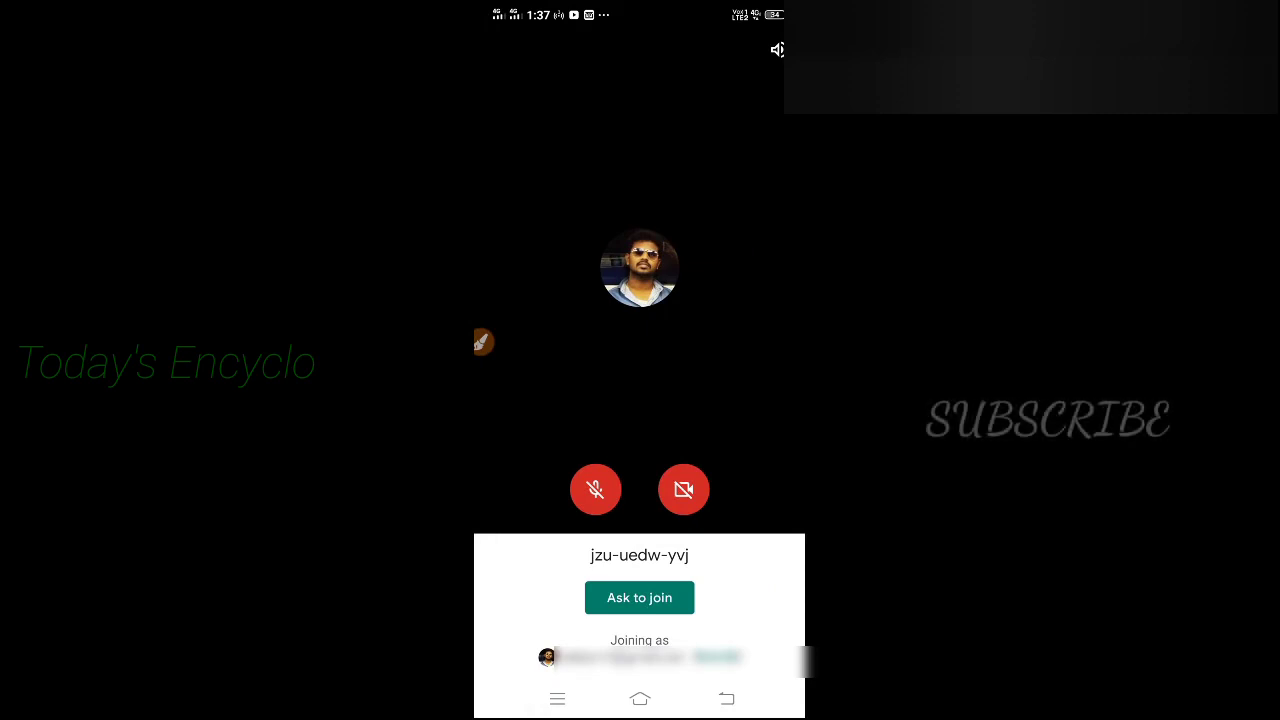
- Turn on the camera and microphone and ask to join the meeting
{"action": "left_click", "coordinate": [684, 489]}
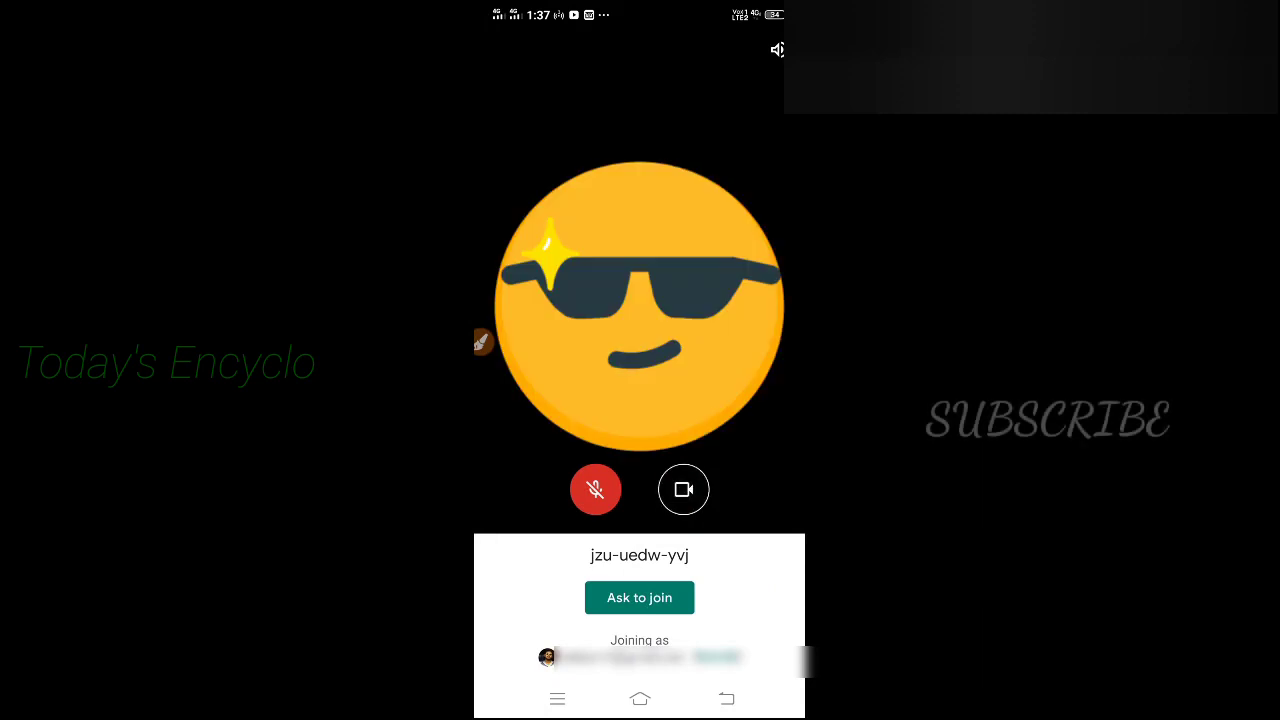
{"action": "left_click", "coordinate": [595, 489]}
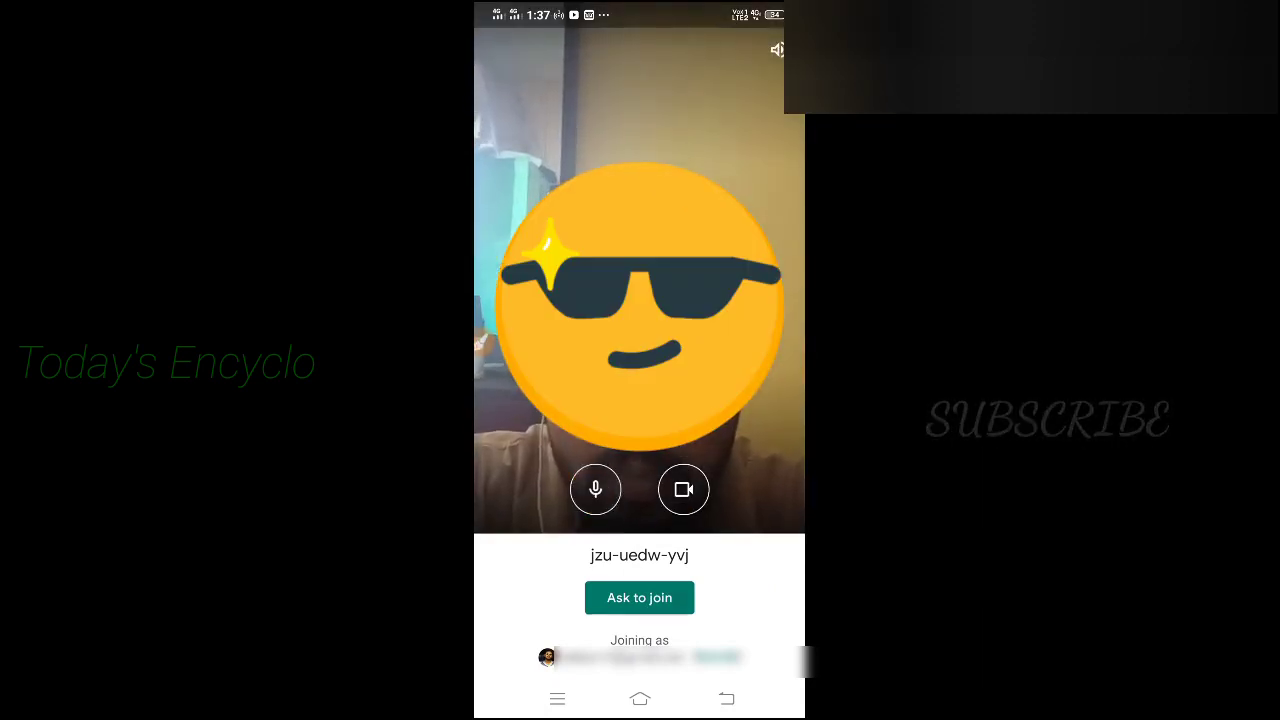
{"action": "left_click", "coordinate": [639, 597]}
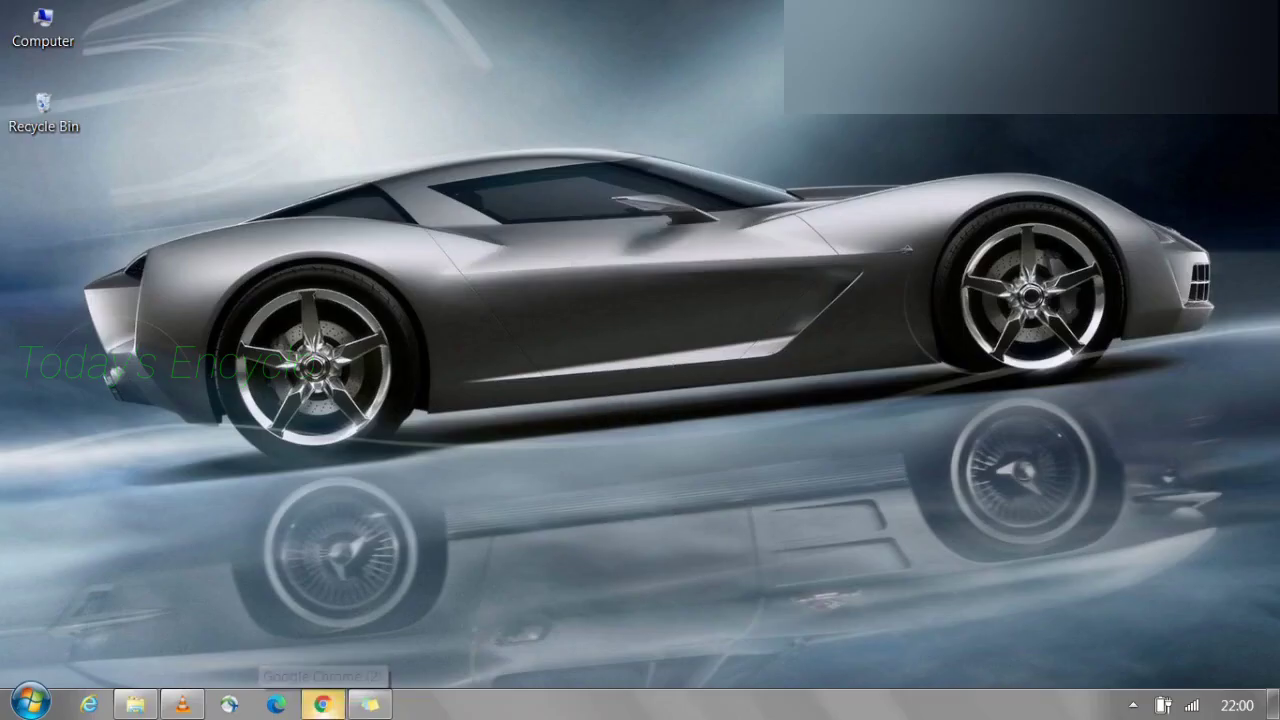
- Switch to Google Chrome on the computer and search Google for "google meet login"
{"action": "left_click", "coordinate": [322, 704]}
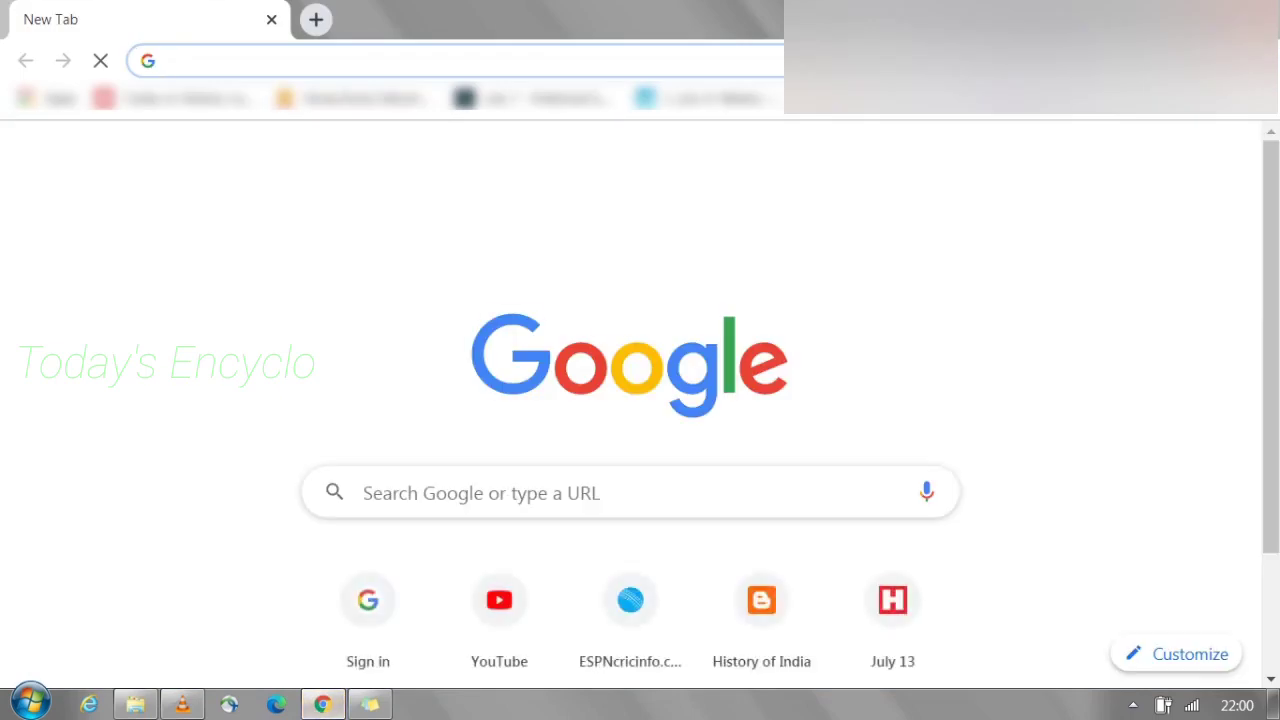
{"action": "left_click", "coordinate": [450, 60]}
{"action": "left_click", "coordinate": [359, 491]}
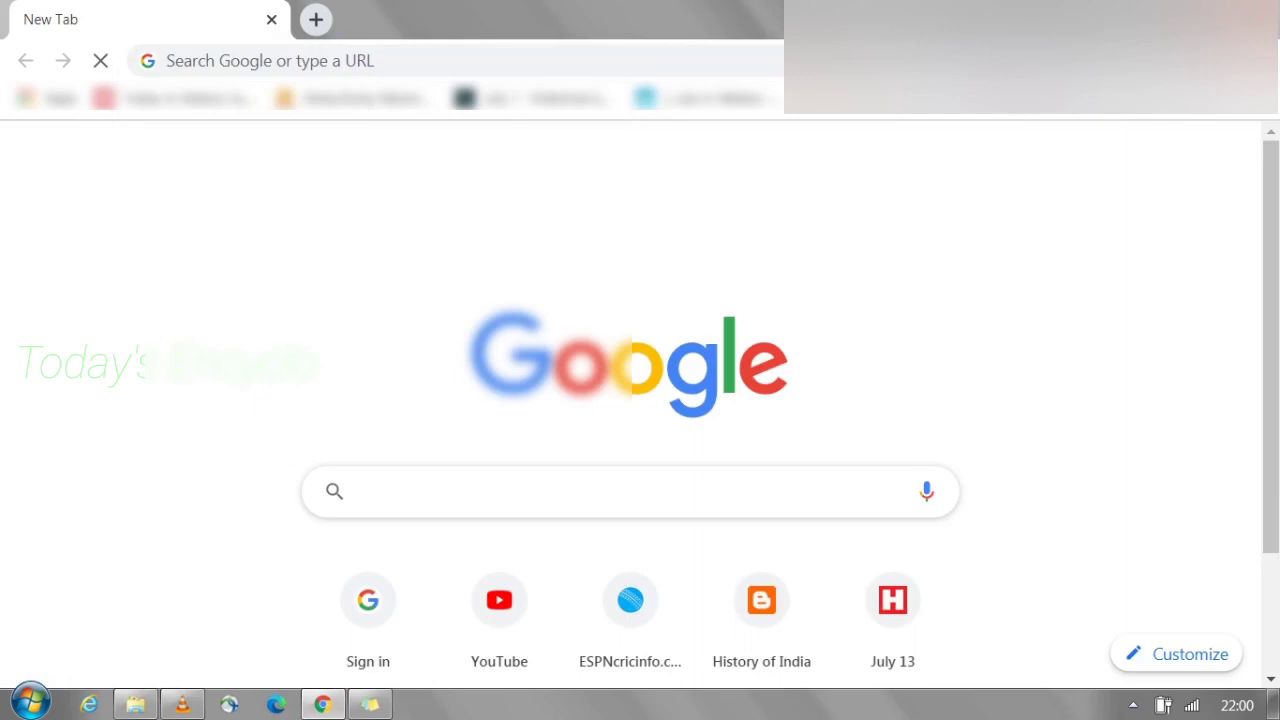
{"action": "type", "text": "goo"}
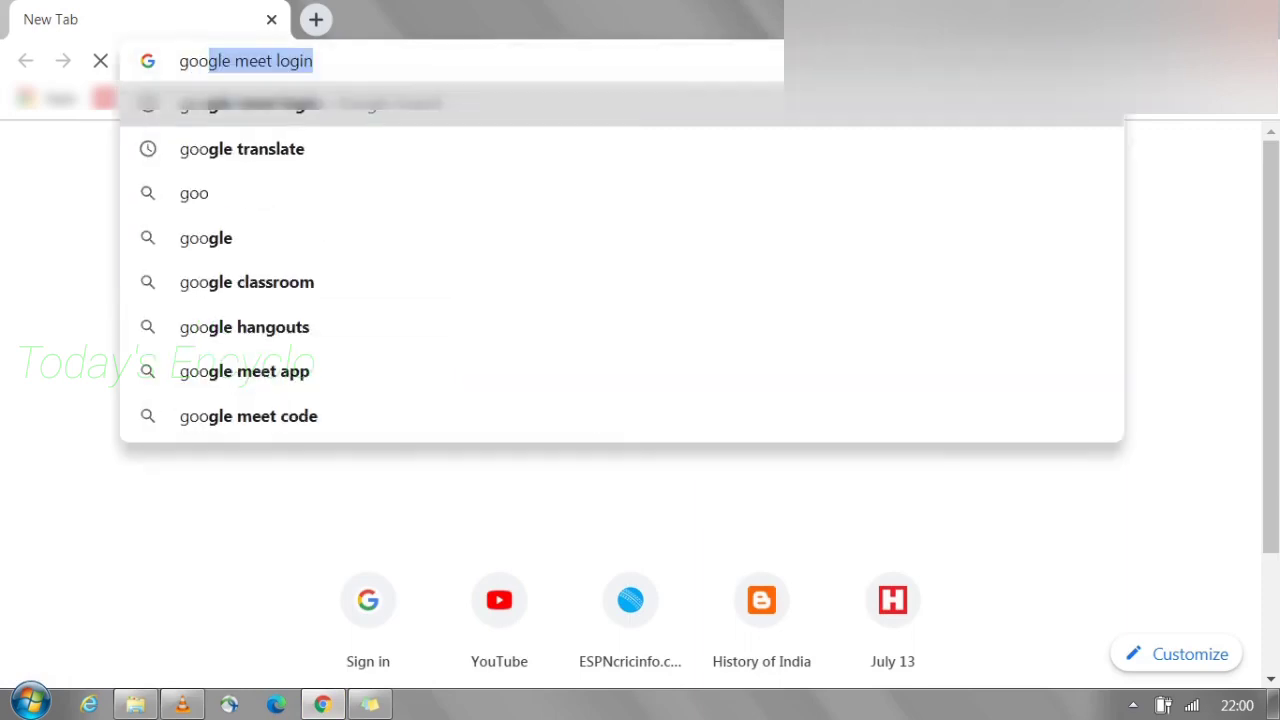
{"action": "key", "text": "Return"}
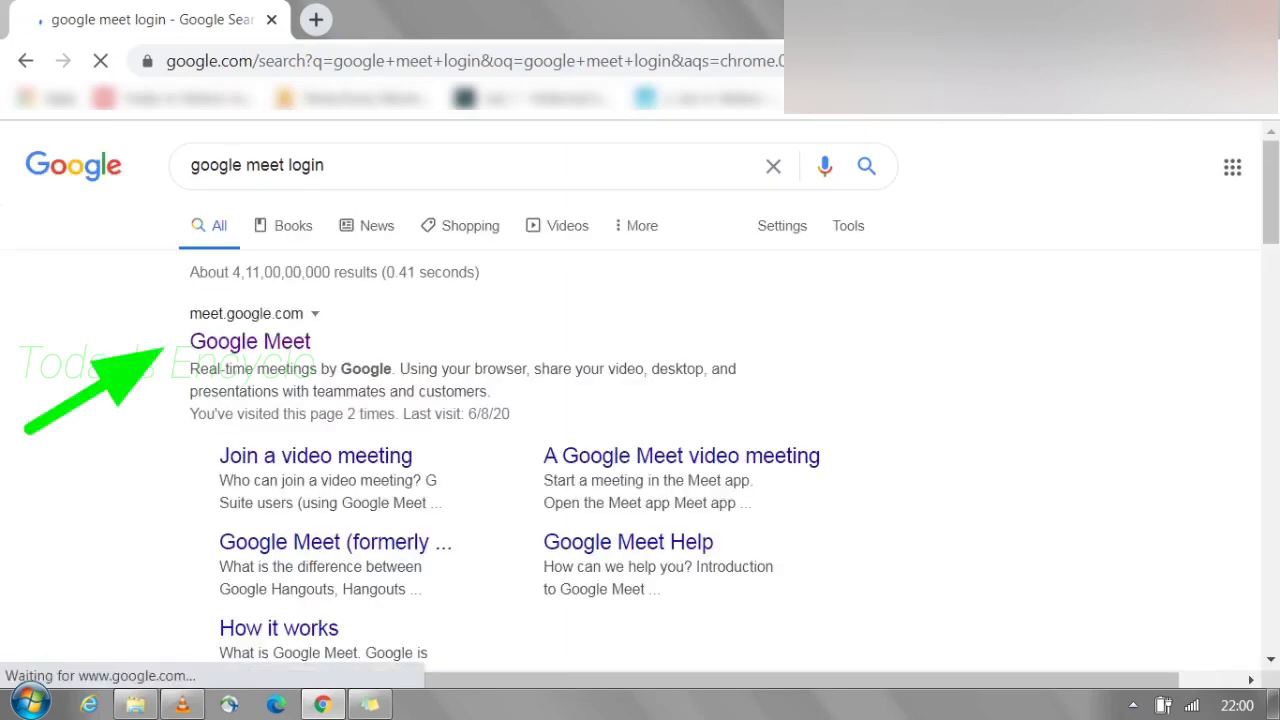
- Open the meet.google.com search result in a new tab and switch to that tab
{"action": "right_click", "coordinate": [264, 346]}
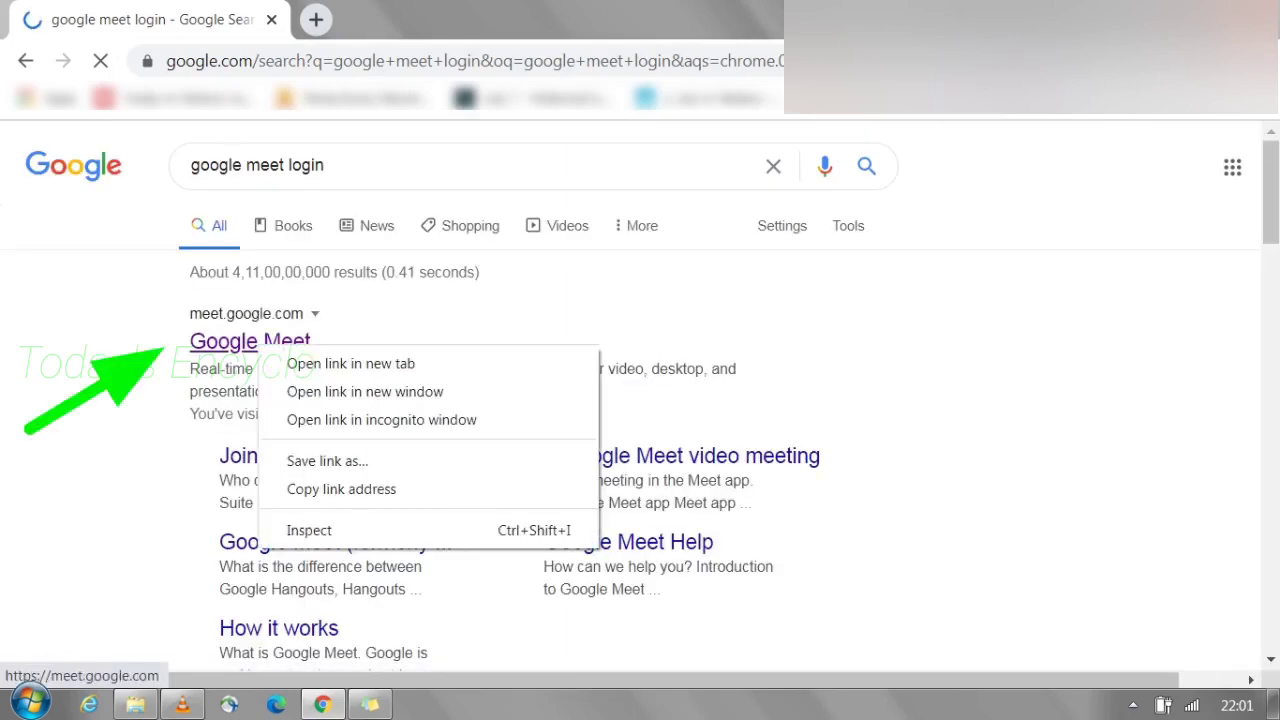
{"action": "left_click", "coordinate": [330, 362]}
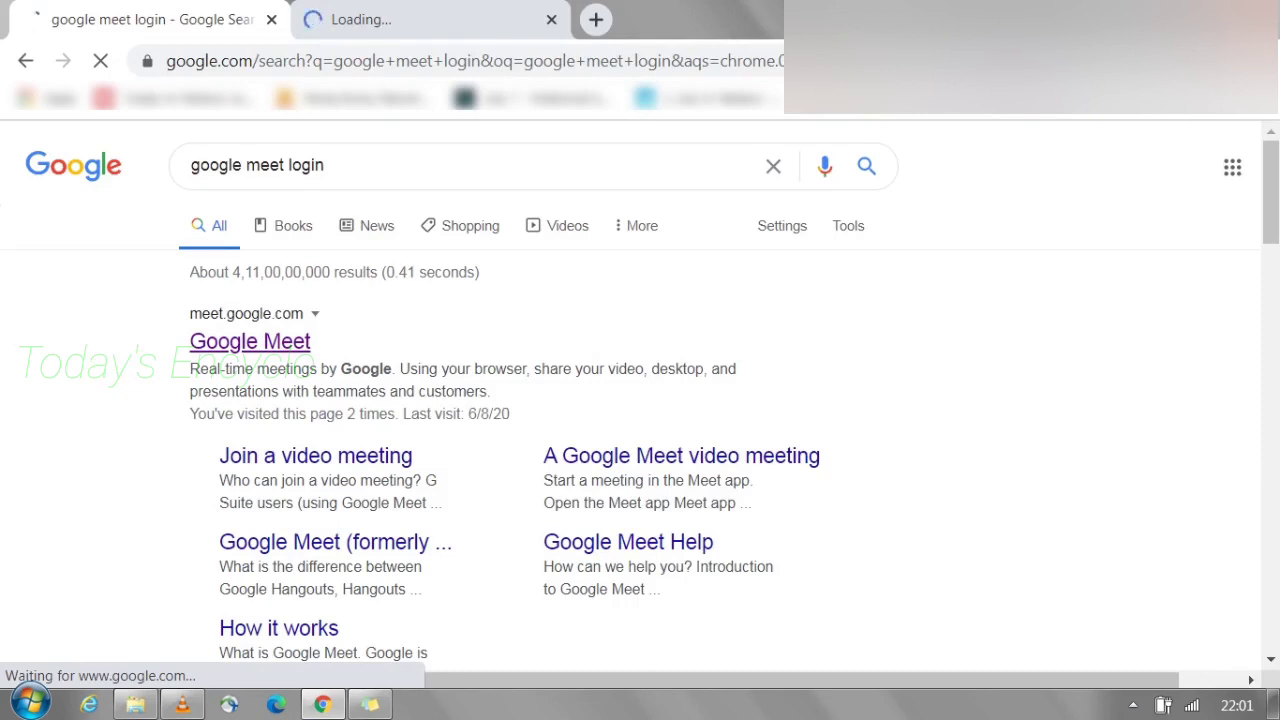
{"action": "key", "text": "ctrl+Tab"}
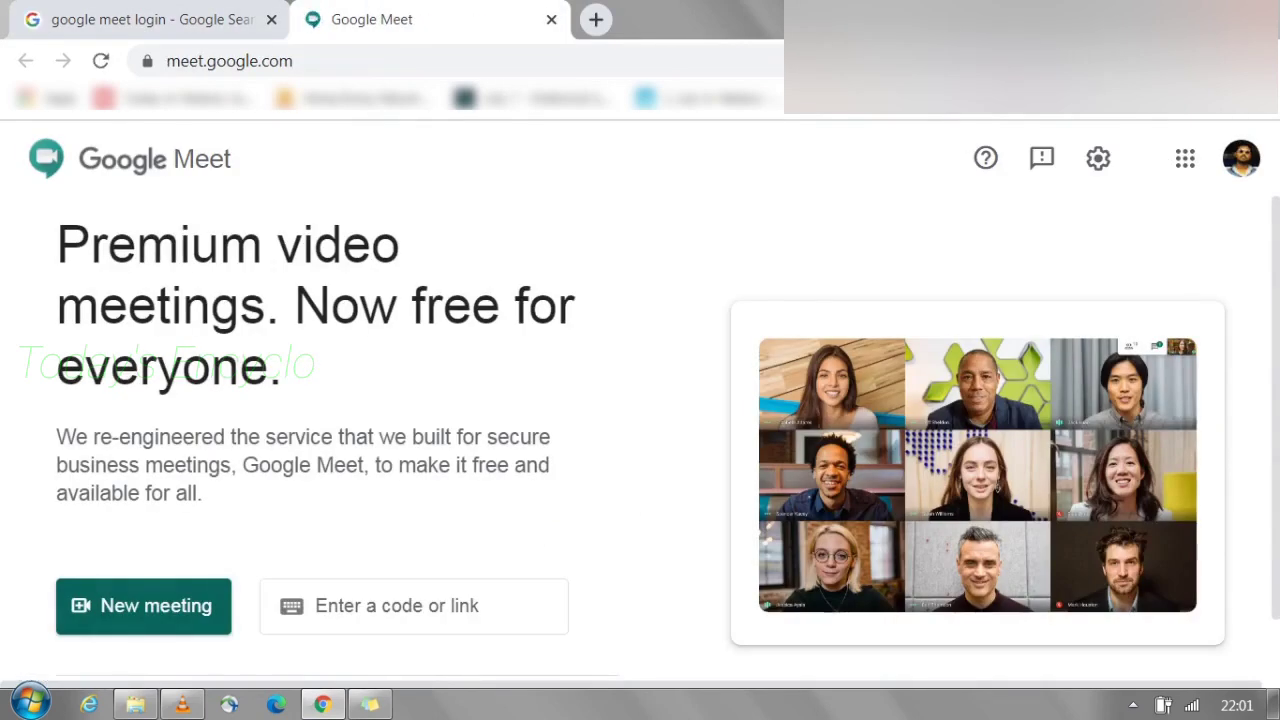
{"action": "left_click", "coordinate": [397, 605]}
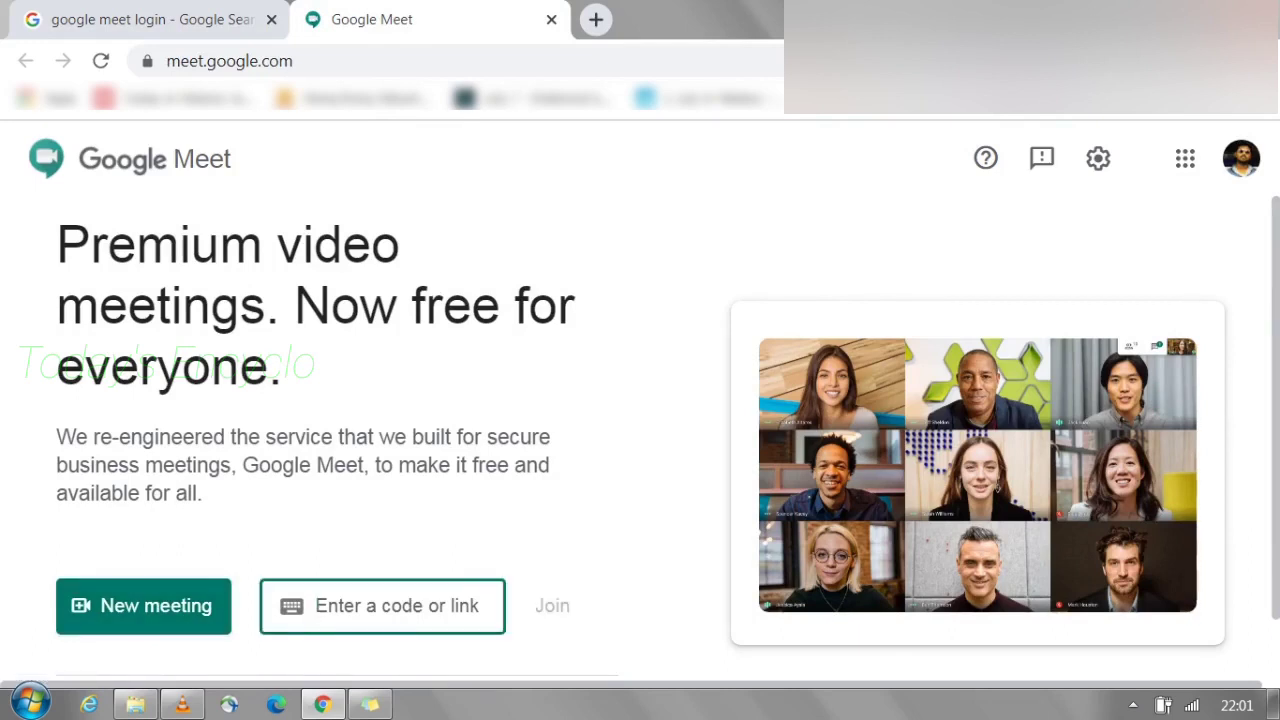
{"action": "key", "text": "ctrl+v"}
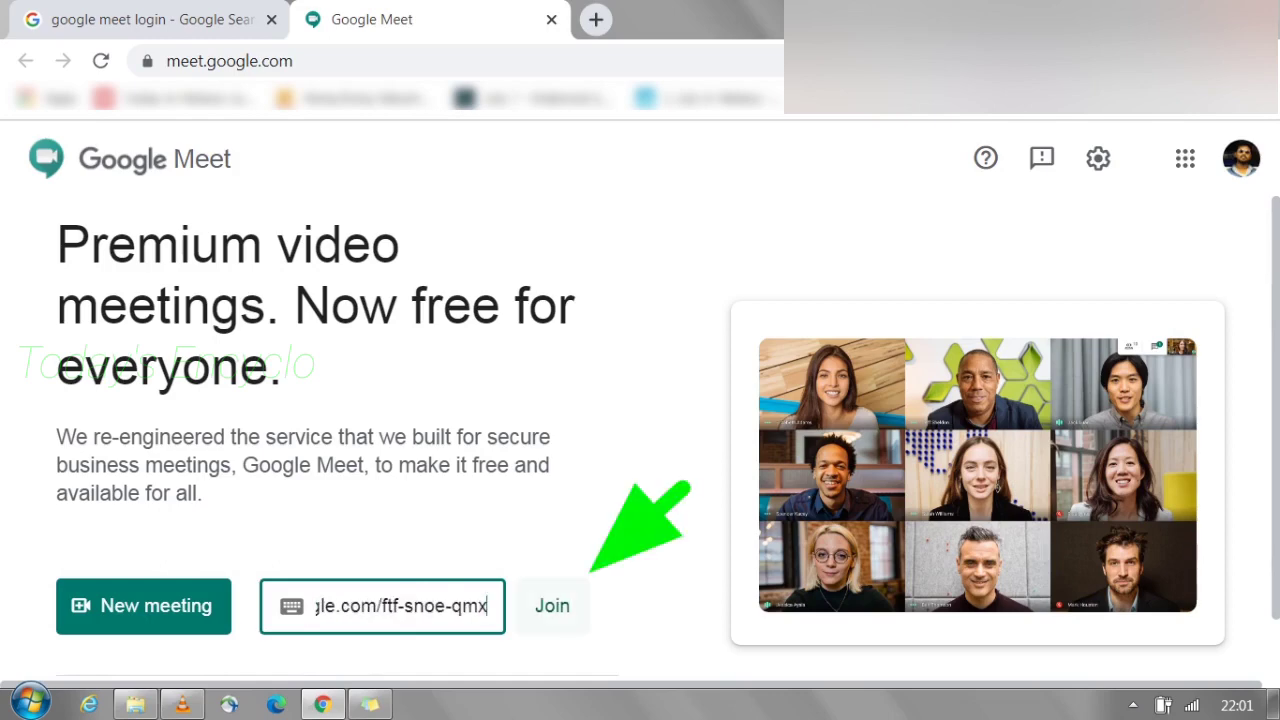
{"action": "key", "text": "Return"}
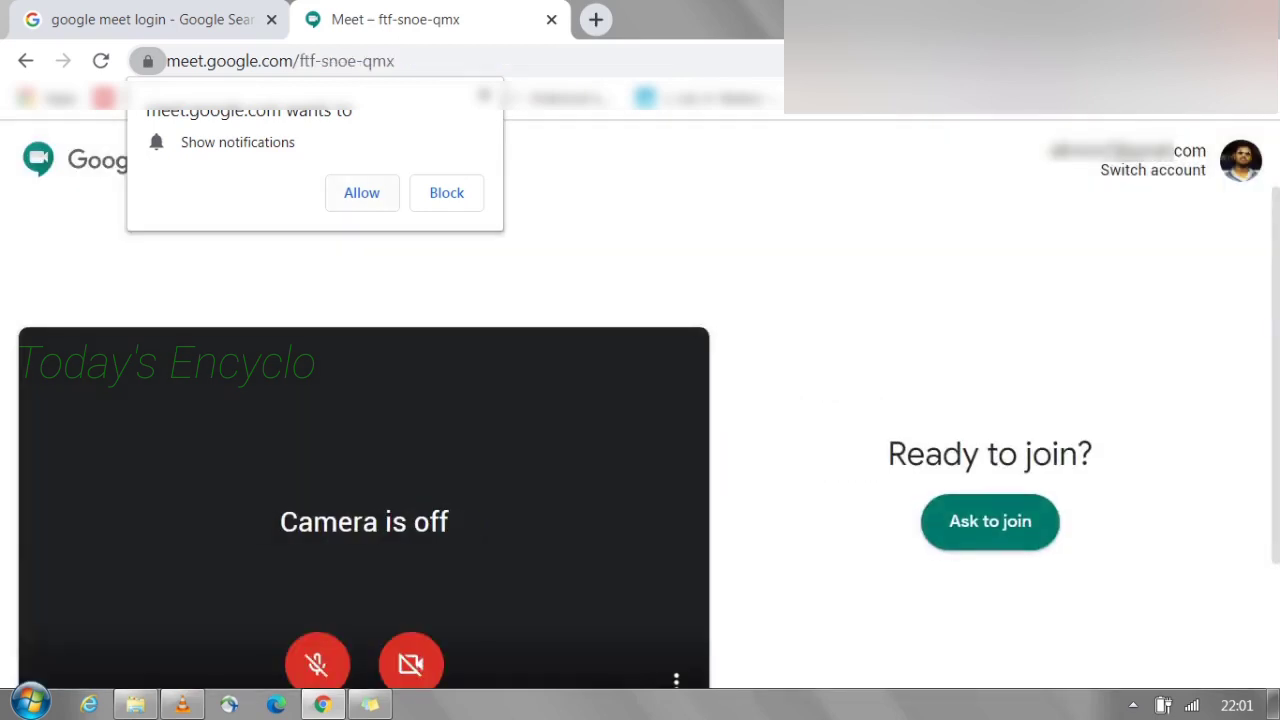
- Allow notifications for meet.google.com and try to turn on the camera, dismissing the permission help overlay
{"action": "left_click", "coordinate": [361, 192]}
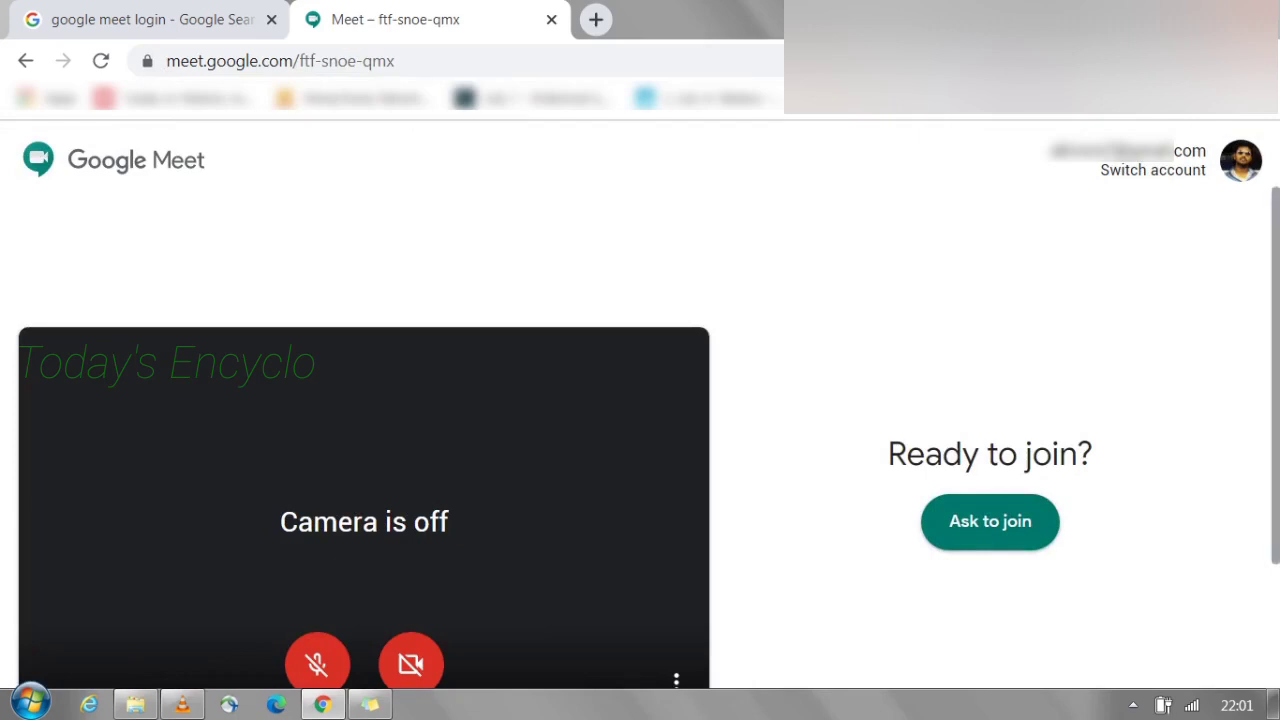
{"action": "scroll", "coordinate": [640, 440], "scroll_direction": "down", "scroll_amount": 1}
{"action": "scroll", "coordinate": [640, 414], "scroll_direction": "up", "scroll_amount": 1}
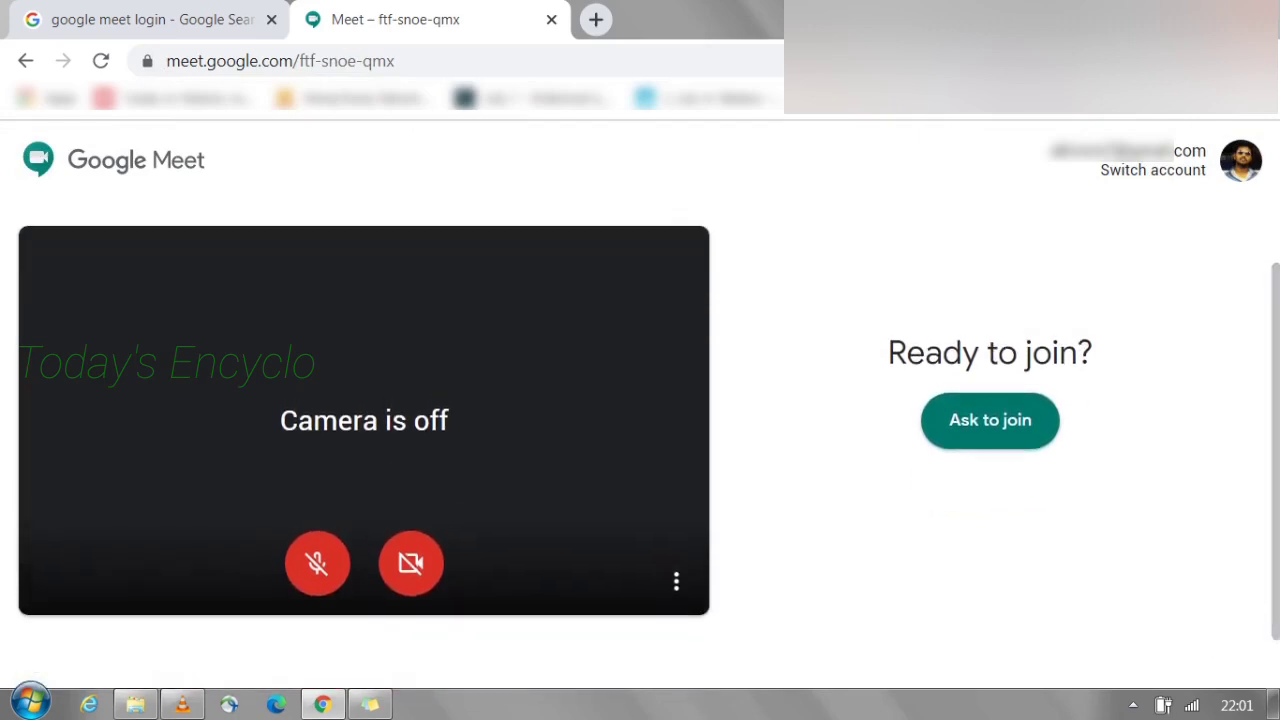
{"action": "left_click", "coordinate": [411, 563]}
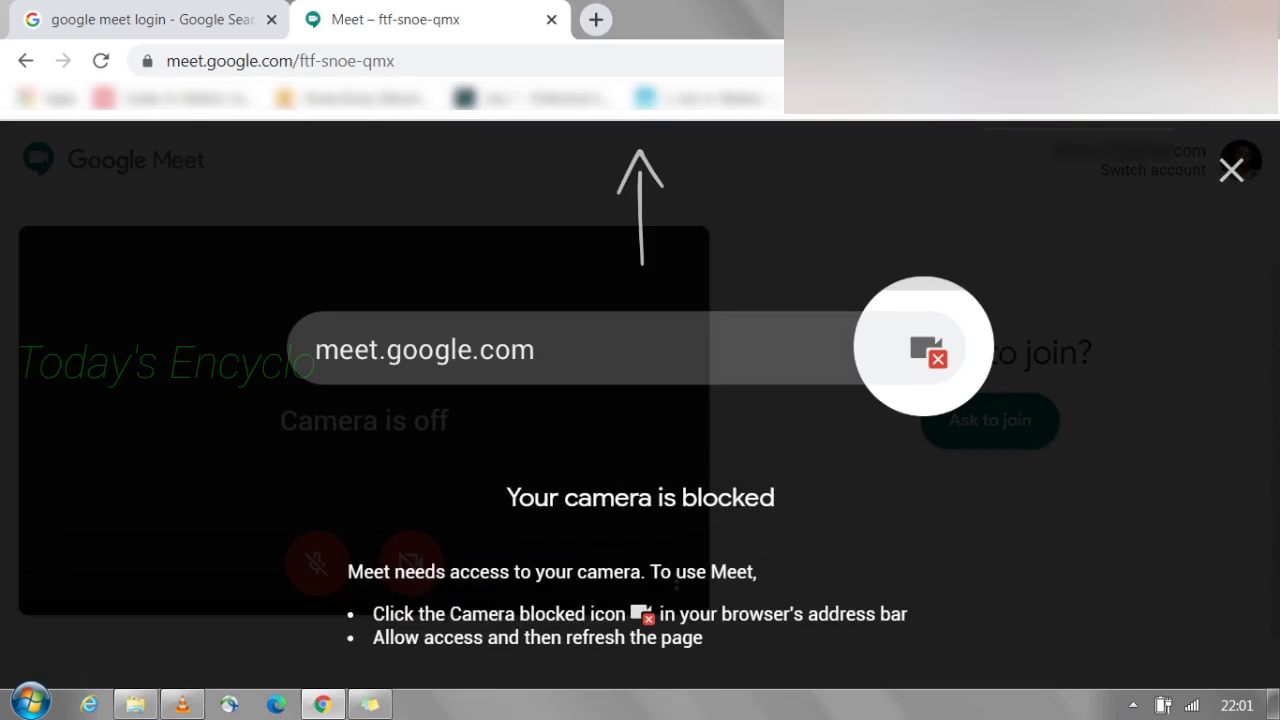
{"action": "left_click", "coordinate": [1231, 170]}
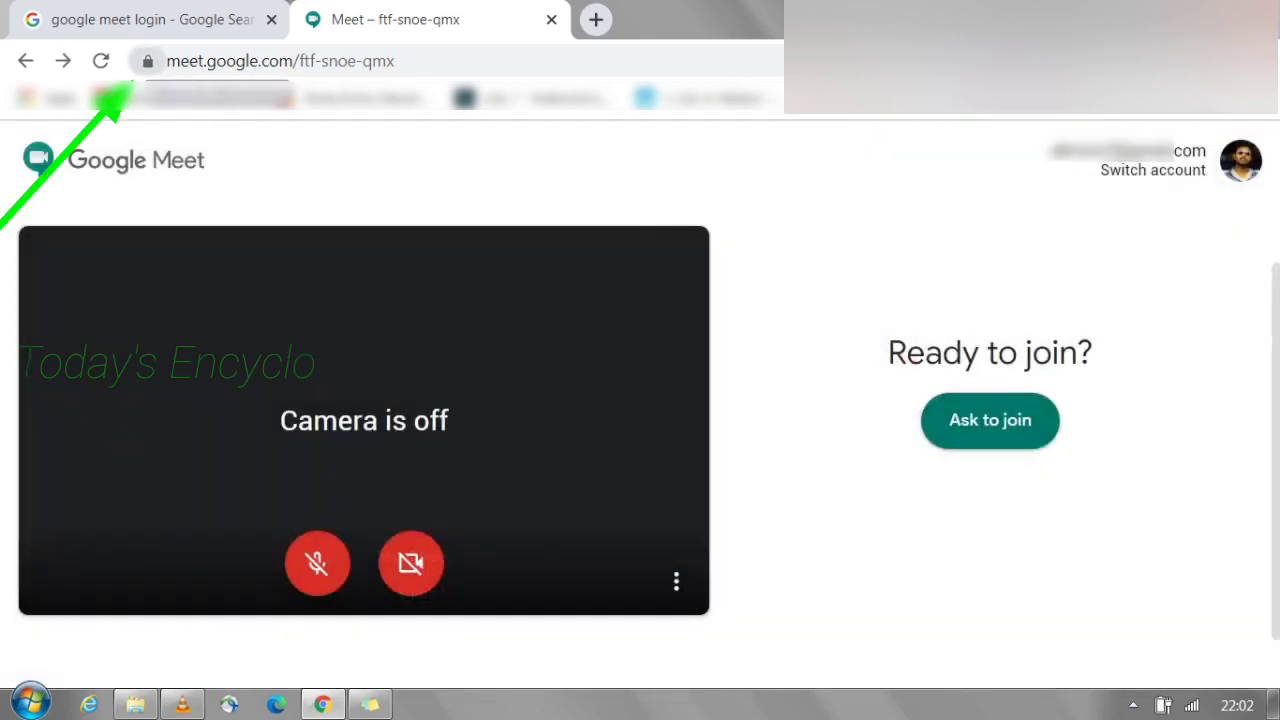
- Set the camera and microphone permissions for meet.google.com to Allow
{"action": "left_click", "coordinate": [147, 61]}
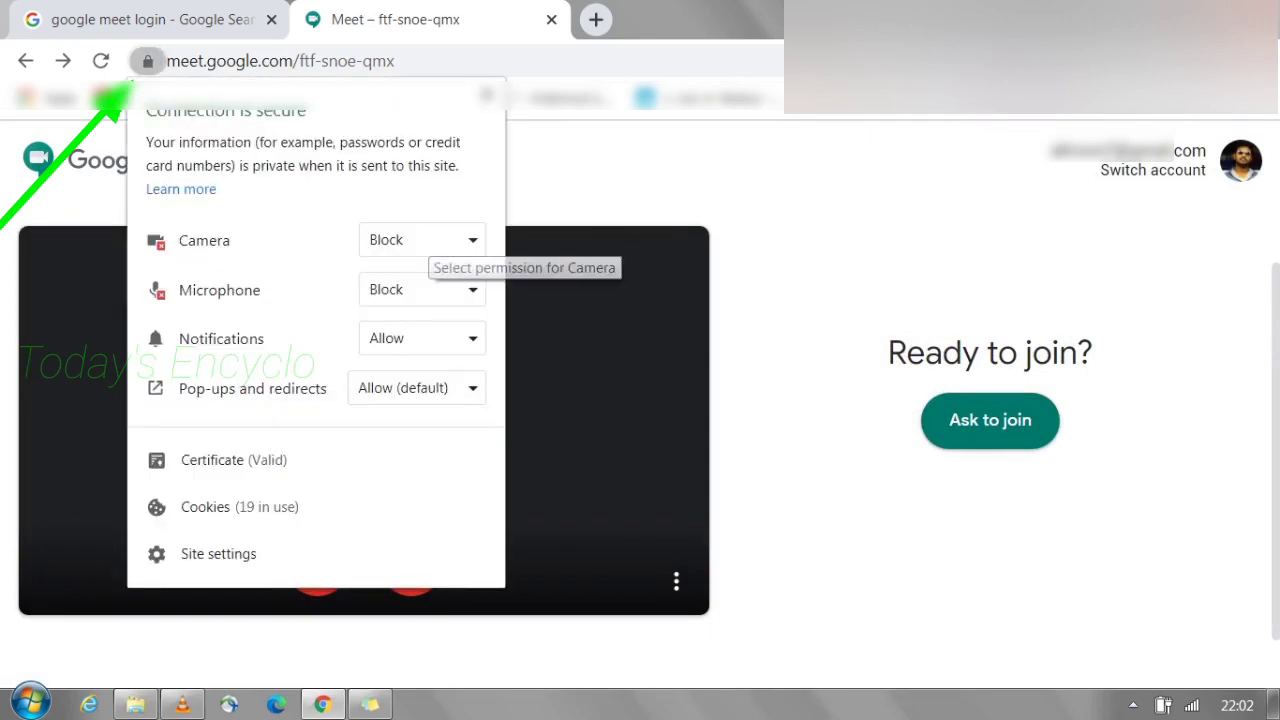
{"action": "left_click", "coordinate": [422, 240]}
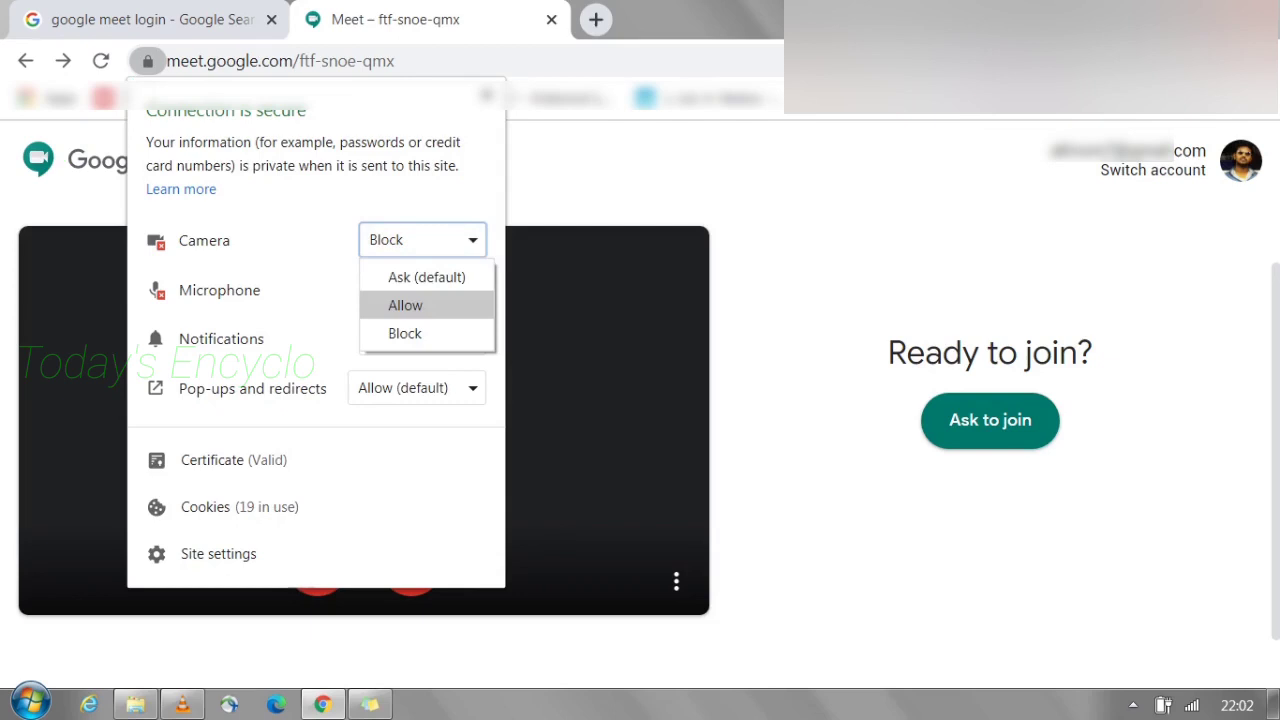
{"action": "left_click", "coordinate": [405, 305]}
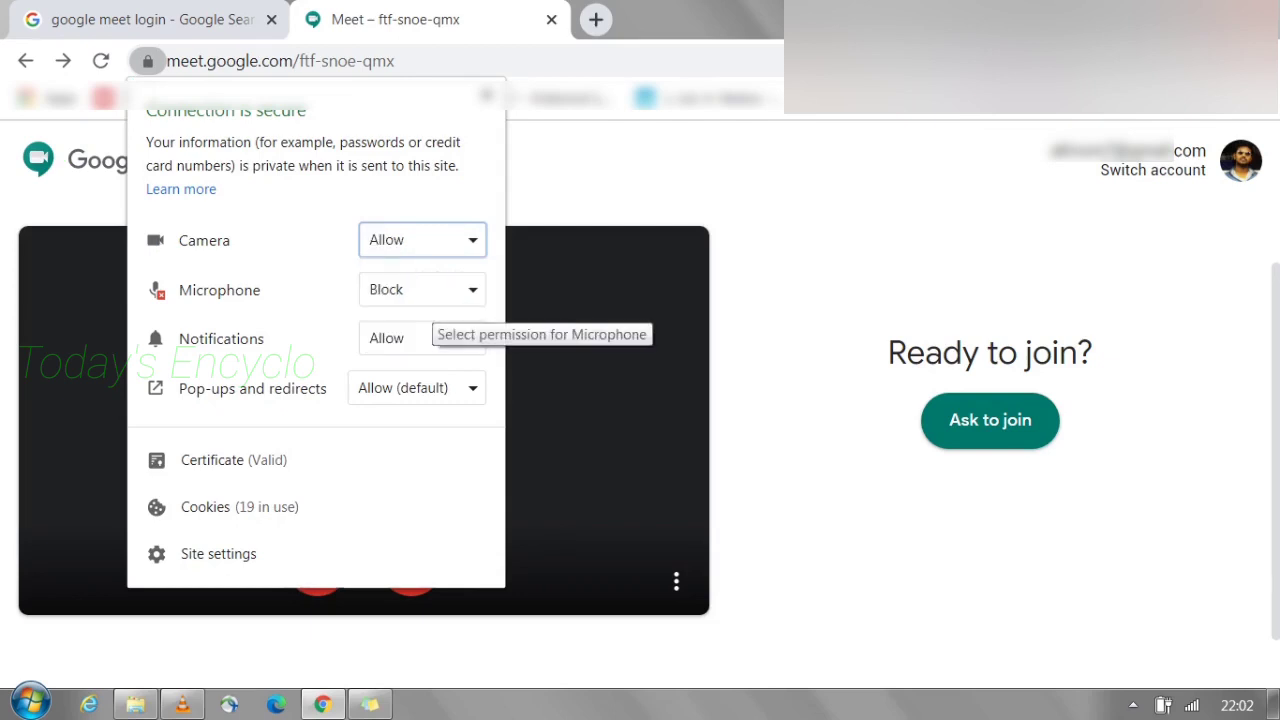
{"action": "left_click", "coordinate": [422, 290]}
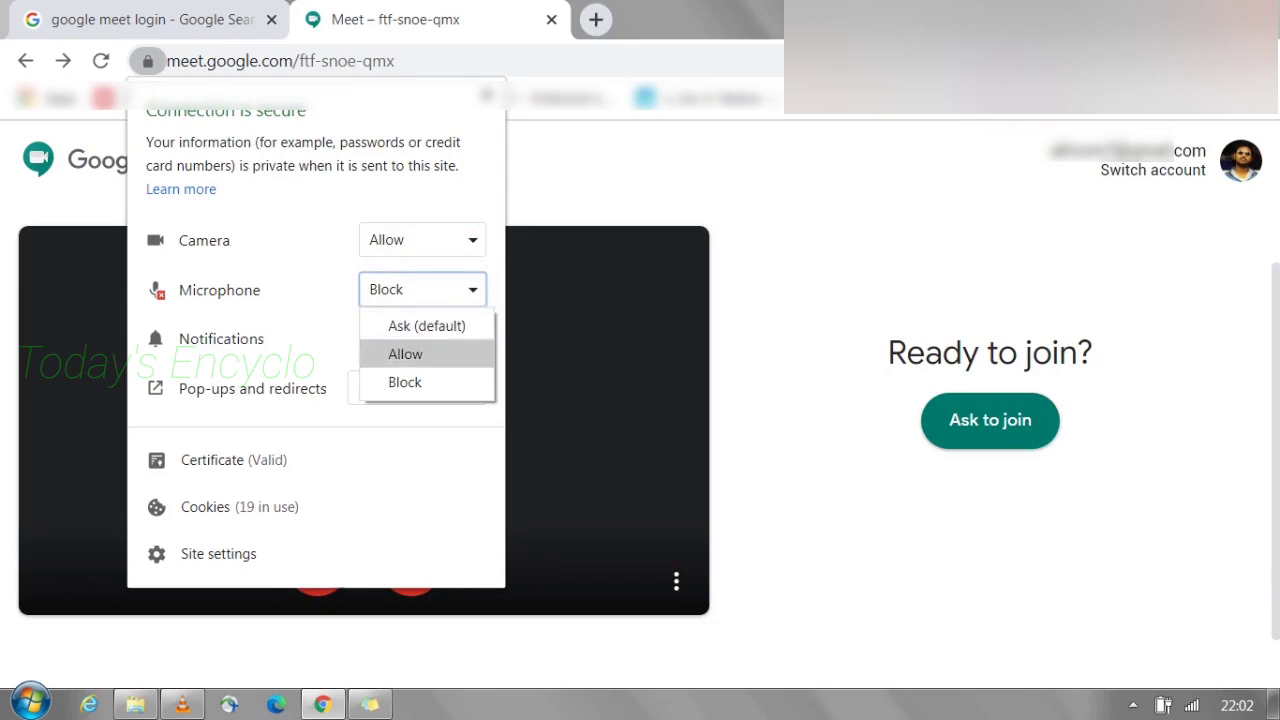
{"action": "left_click", "coordinate": [405, 354]}
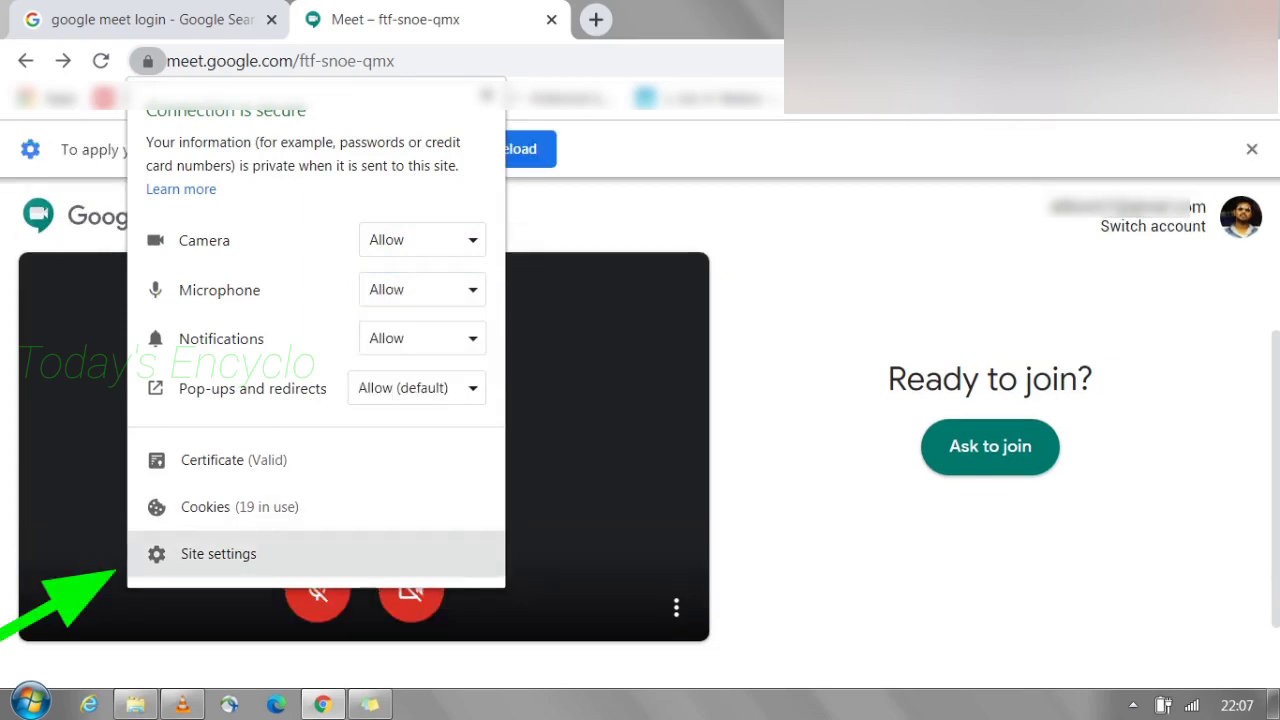
- Check the camera and microphone permissions in Chrome's full site settings for meet.google.com, and return to the meeting page
{"action": "left_click", "coordinate": [291, 553]}
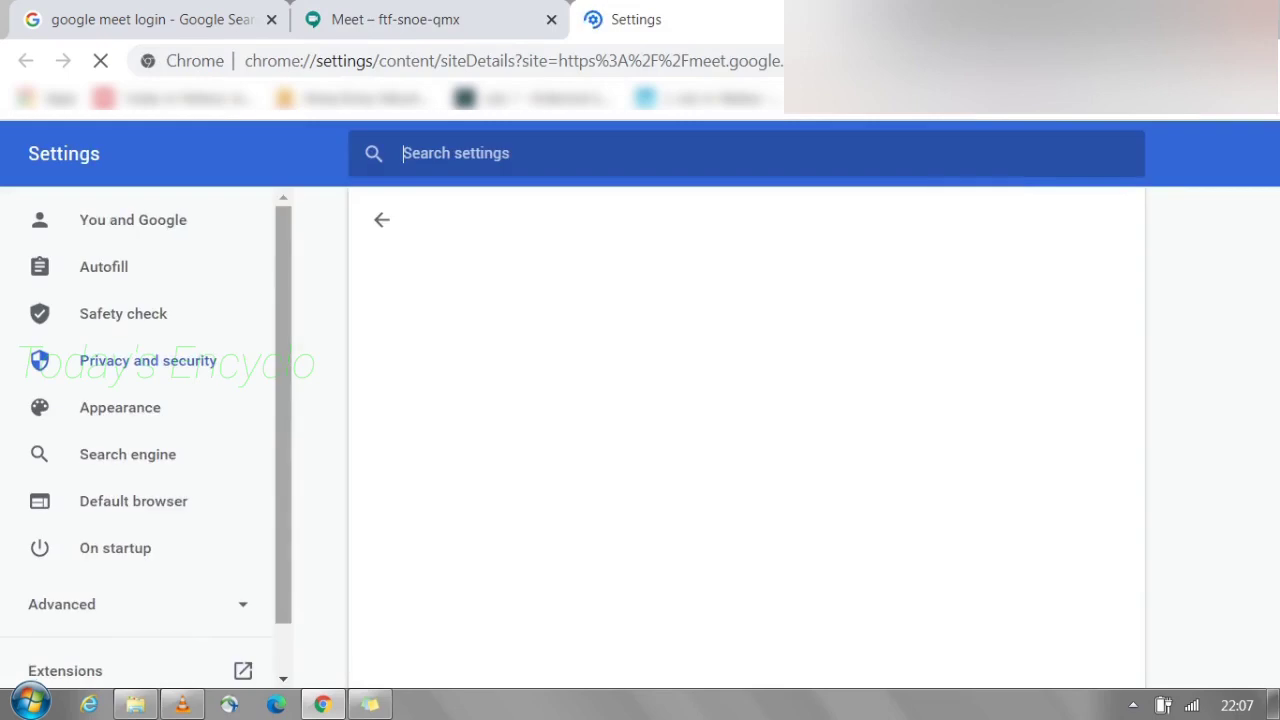
{"action": "left_click_drag", "start_coordinate": [1270, 277], "coordinate": [1270, 277]}
{"action": "scroll", "coordinate": [826, 443], "scroll_direction": "down", "scroll_amount": 3}
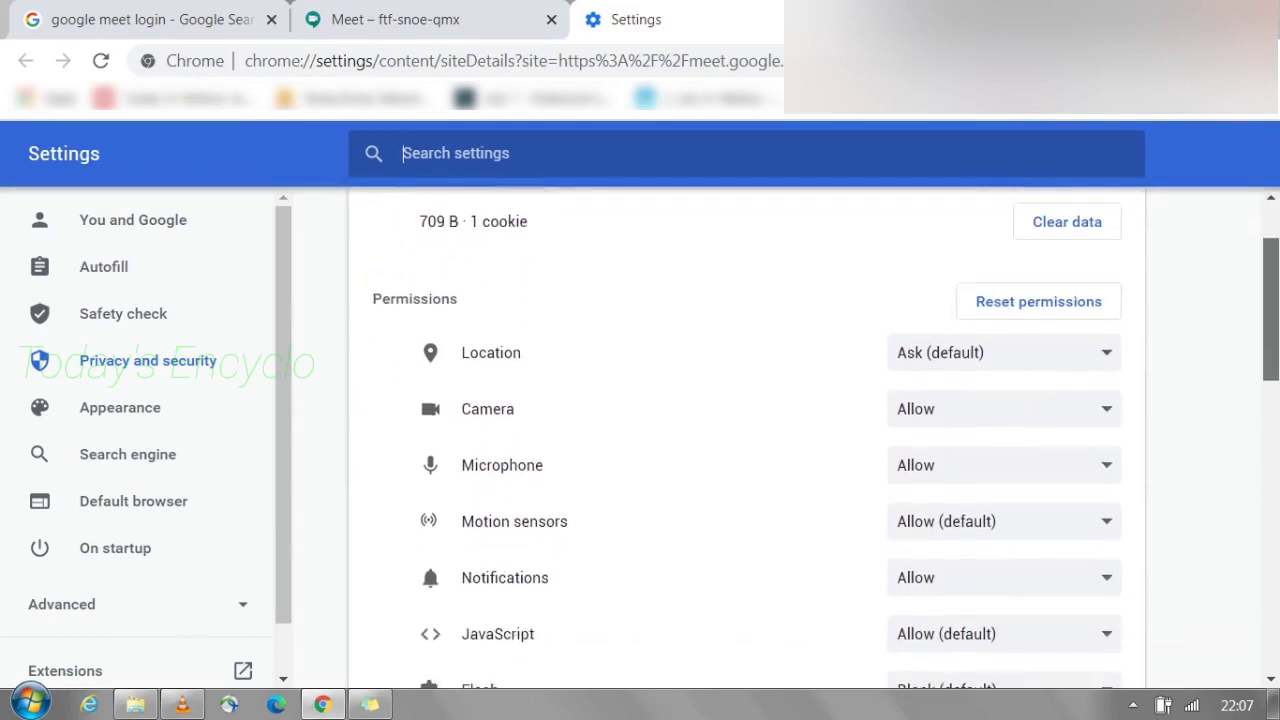
{"action": "left_click_drag", "start_coordinate": [1270, 329], "coordinate": [1270, 333]}
{"action": "left_click", "coordinate": [1004, 326]}
{"action": "key", "text": "Escape"}
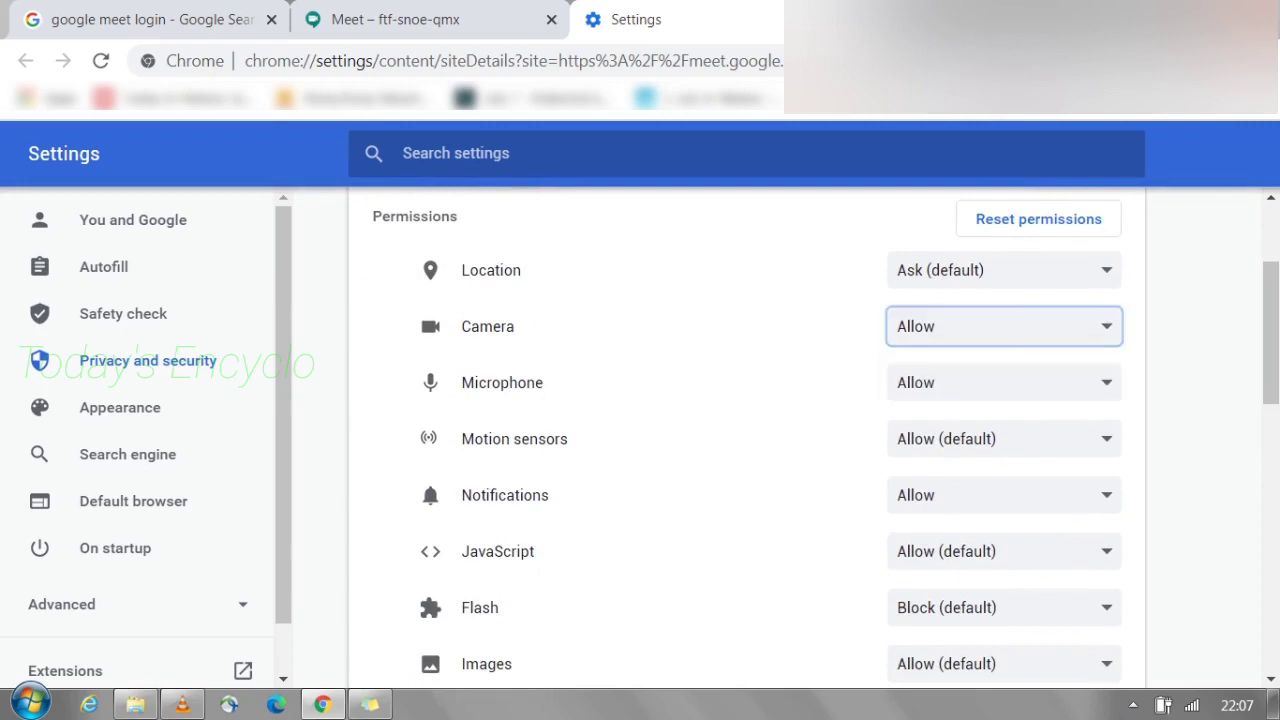
{"action": "left_click", "coordinate": [1004, 382]}
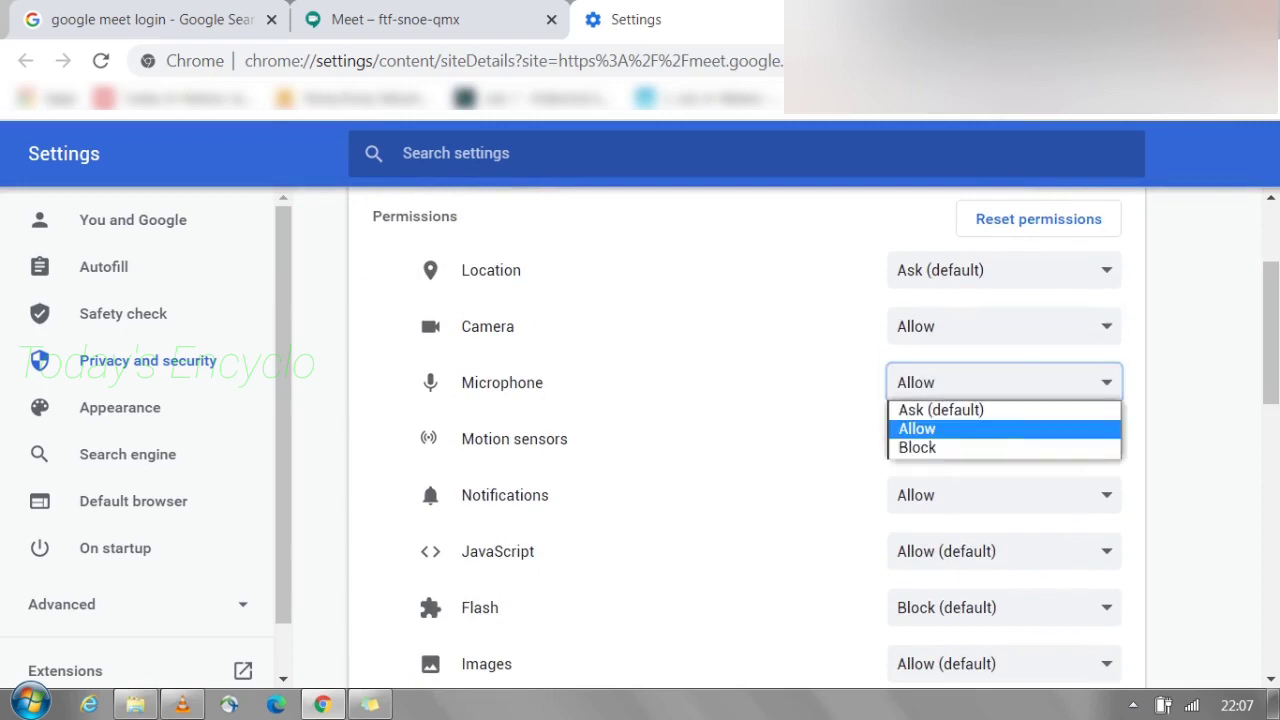
{"action": "key", "text": "Return"}
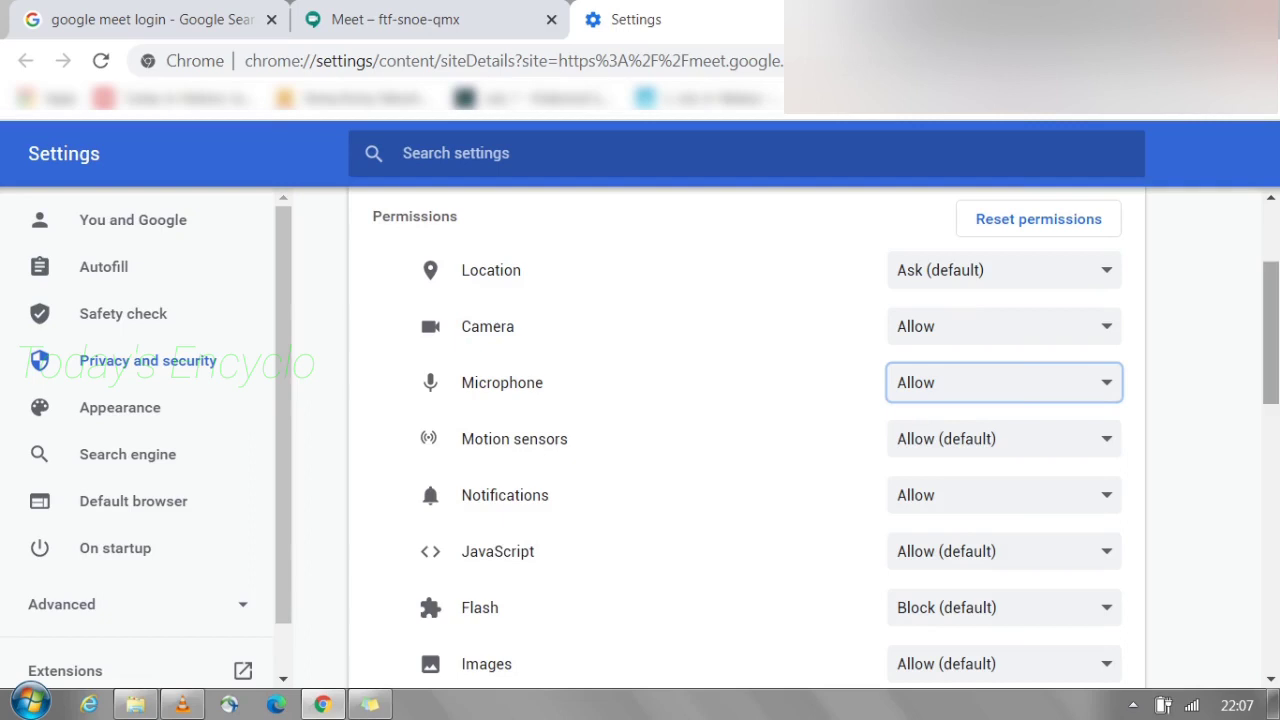
{"action": "scroll", "coordinate": [826, 433], "scroll_direction": "up", "scroll_amount": 3}
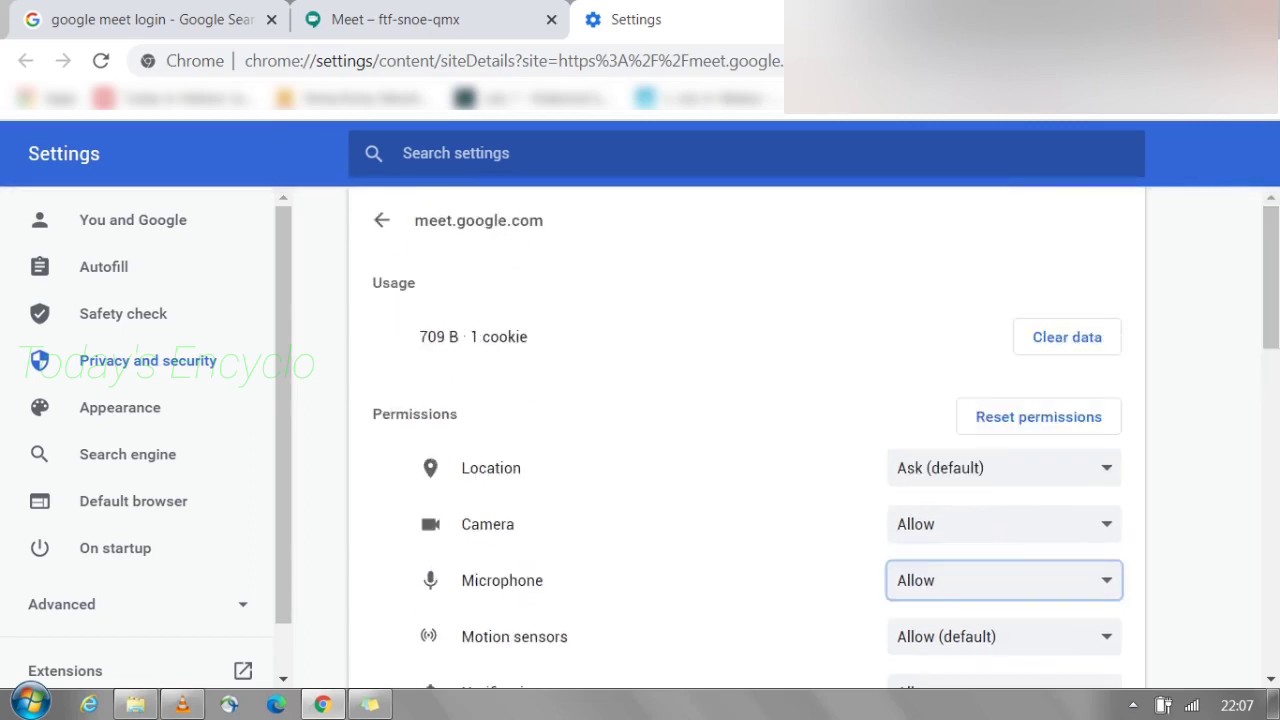
{"action": "key", "text": "ctrl+w"}
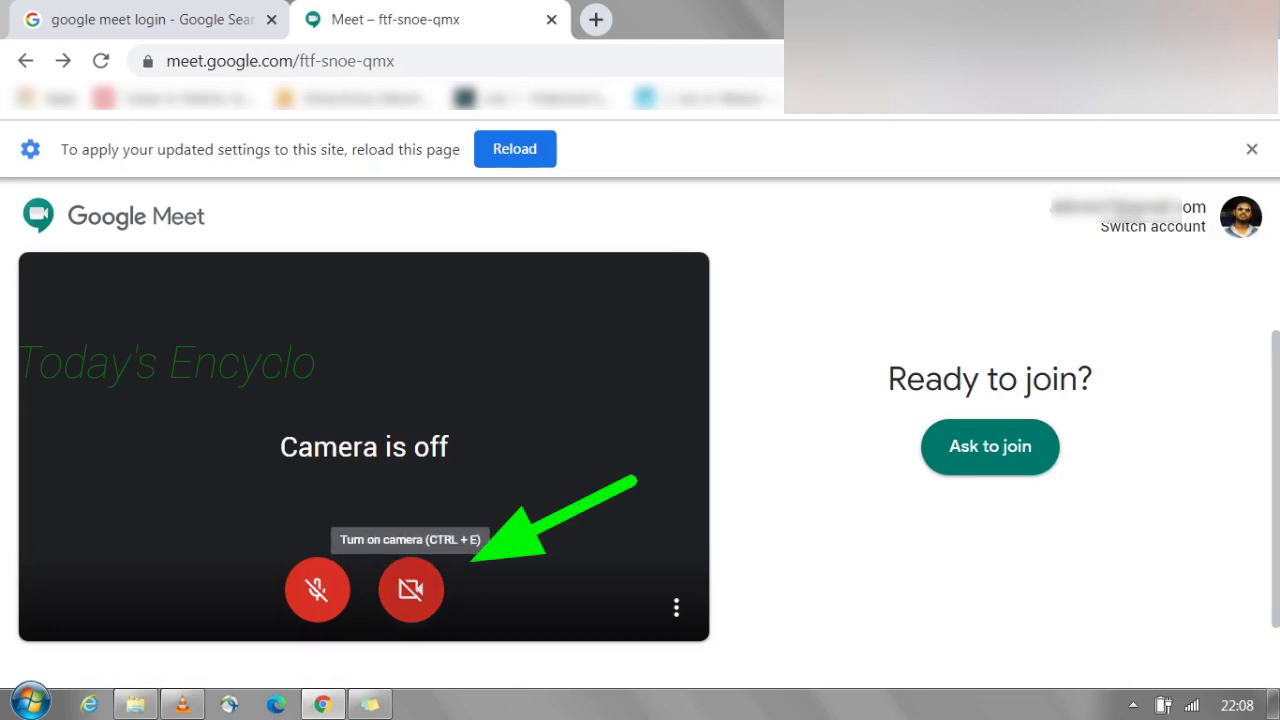
- Turn on the camera and the microphone on the meeting's join page
{"action": "key", "text": "ctrl+e"}
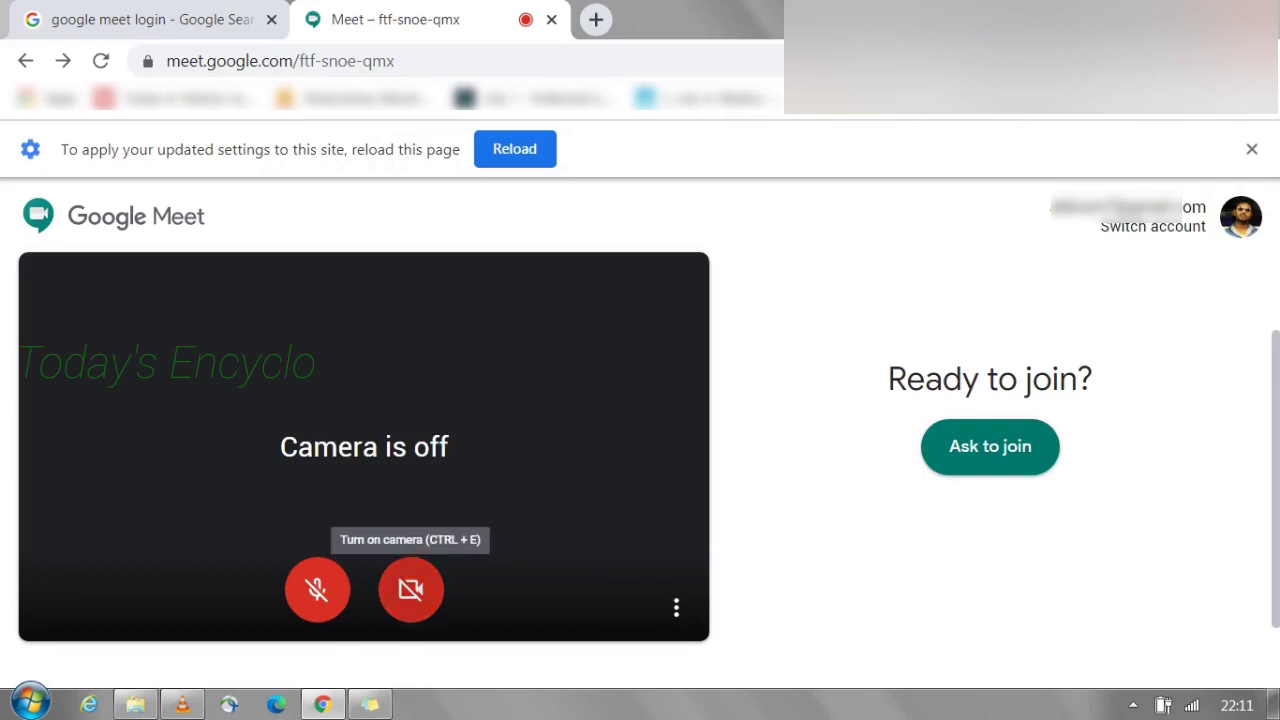
{"action": "left_click", "coordinate": [411, 589]}
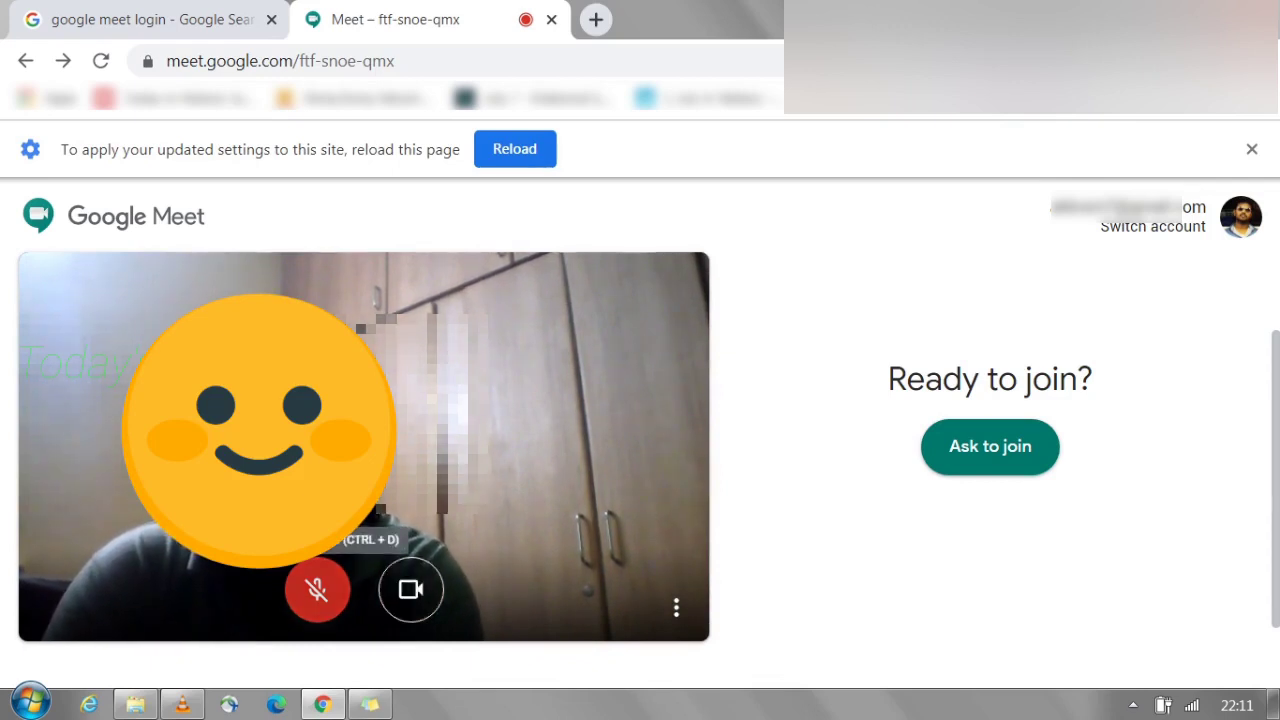
{"action": "left_click", "coordinate": [320, 588]}
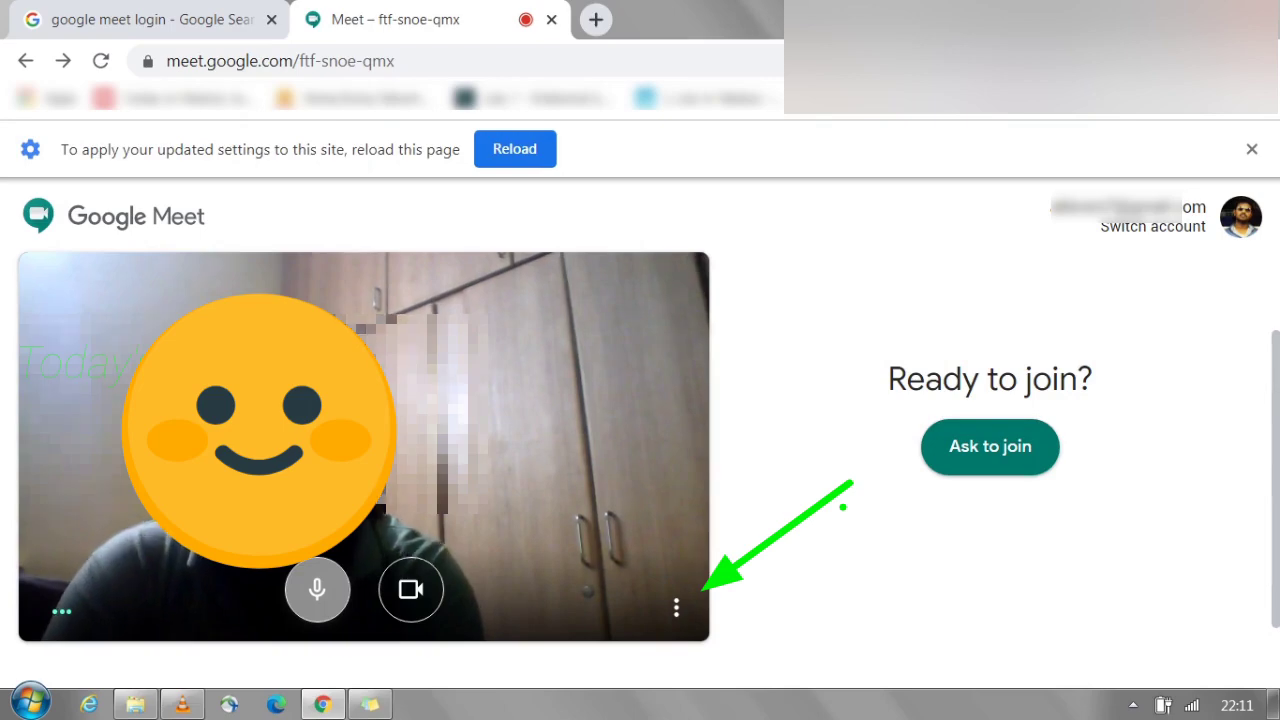
- Open the Meet settings and review the microphone choices for audio
{"action": "left_click", "coordinate": [676, 607]}
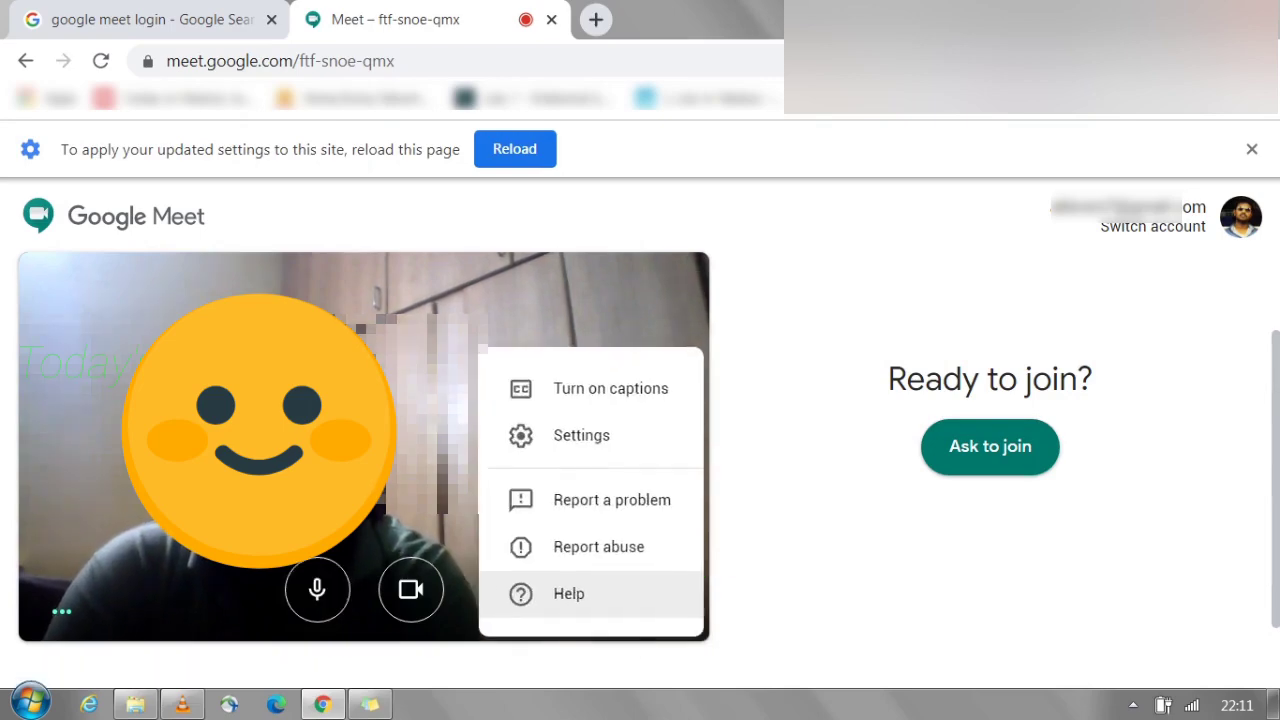
{"action": "left_click", "coordinate": [580, 435]}
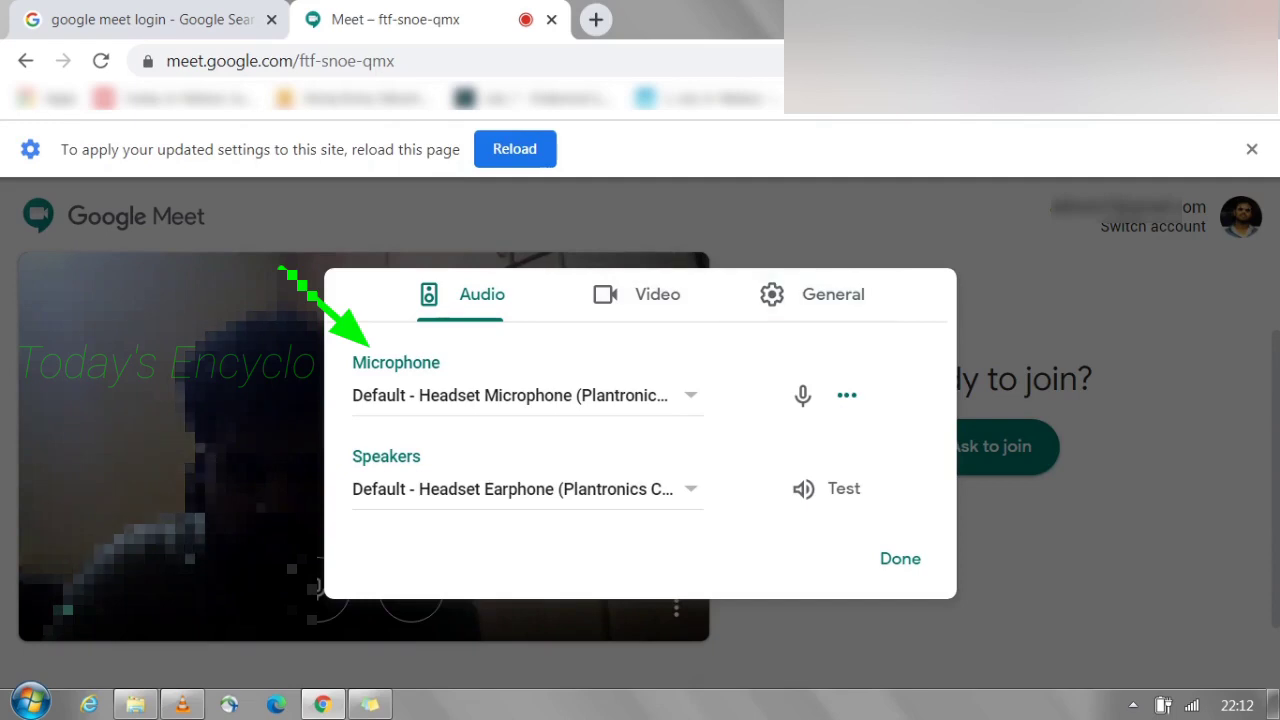
{"action": "left_click", "coordinate": [520, 395]}
{"action": "left_click", "coordinate": [520, 395]}
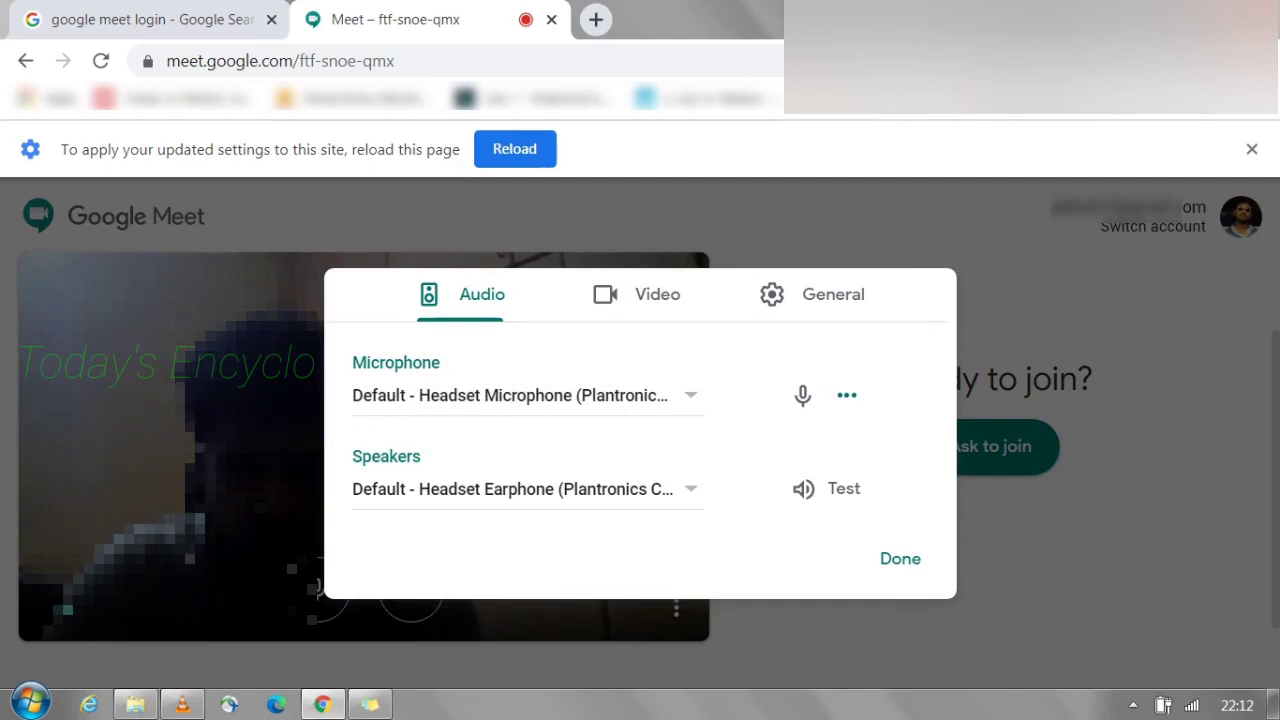
- Review the camera choices and set both the maximum send and receive resolutions to High definition (720p)
{"action": "left_click", "coordinate": [636, 294]}
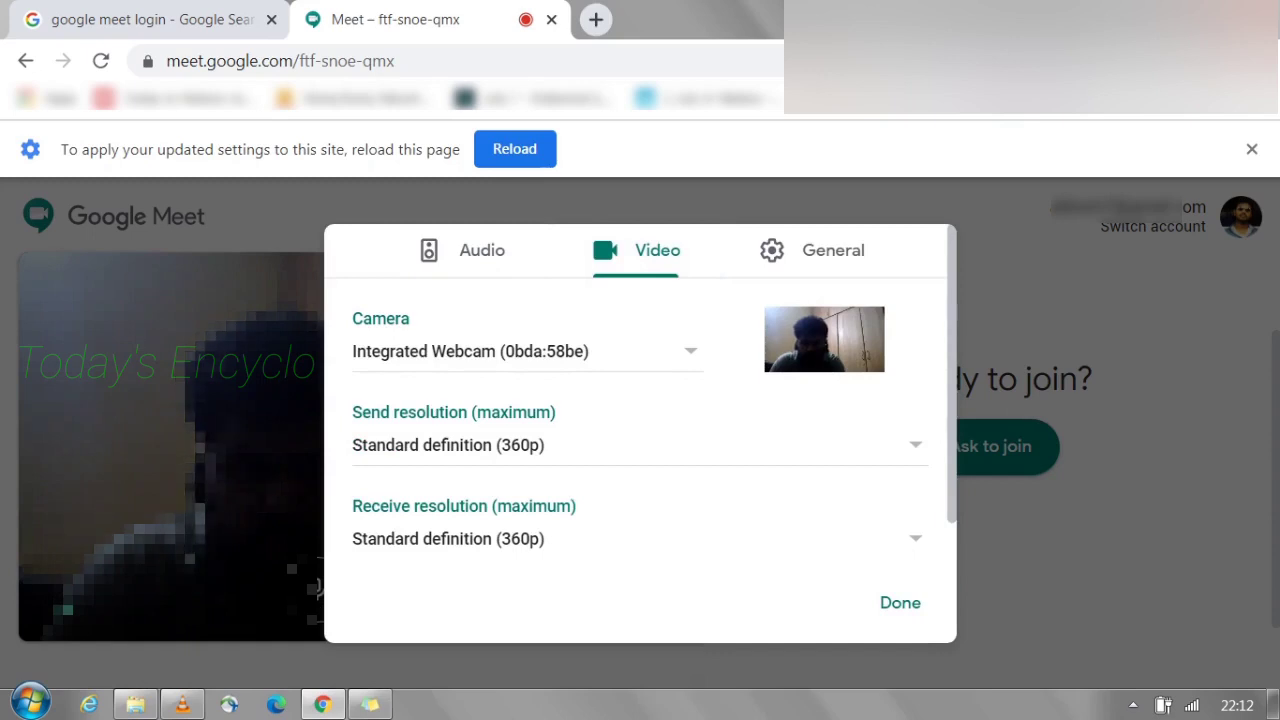
{"action": "left_click", "coordinate": [520, 351]}
{"action": "left_click", "coordinate": [520, 351]}
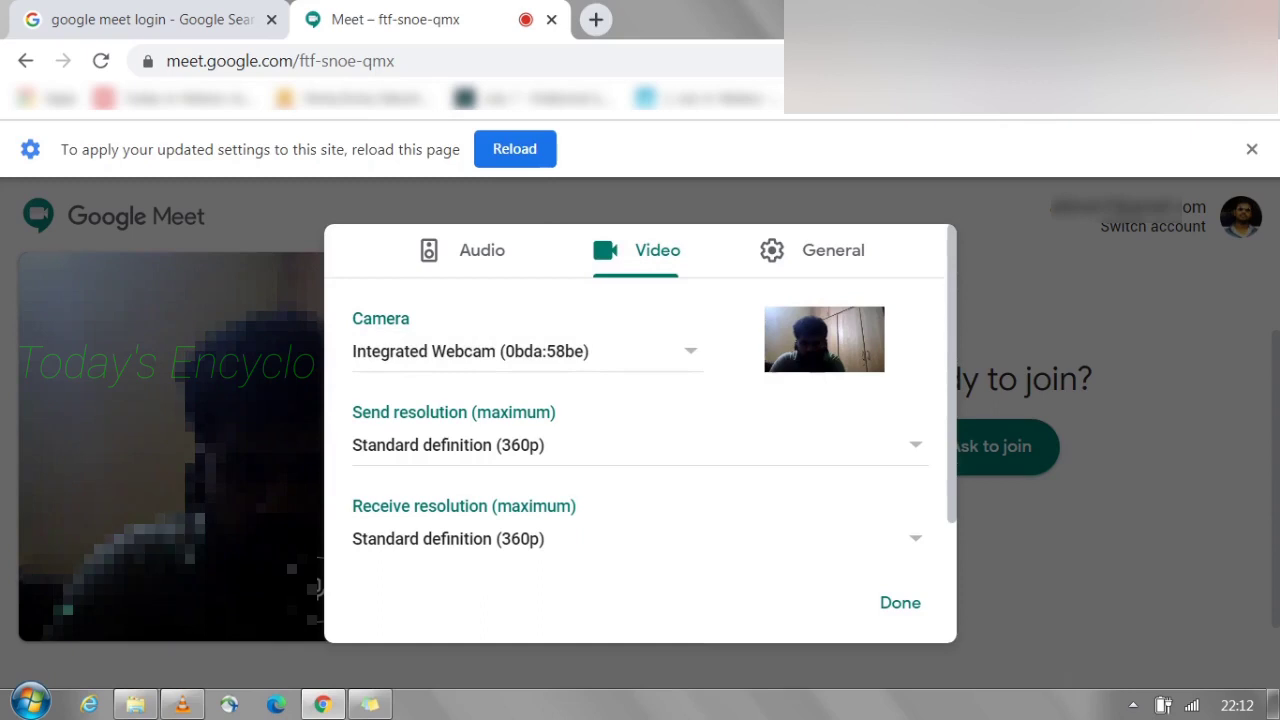
{"action": "left_click", "coordinate": [520, 445]}
{"action": "left_click", "coordinate": [520, 403]}
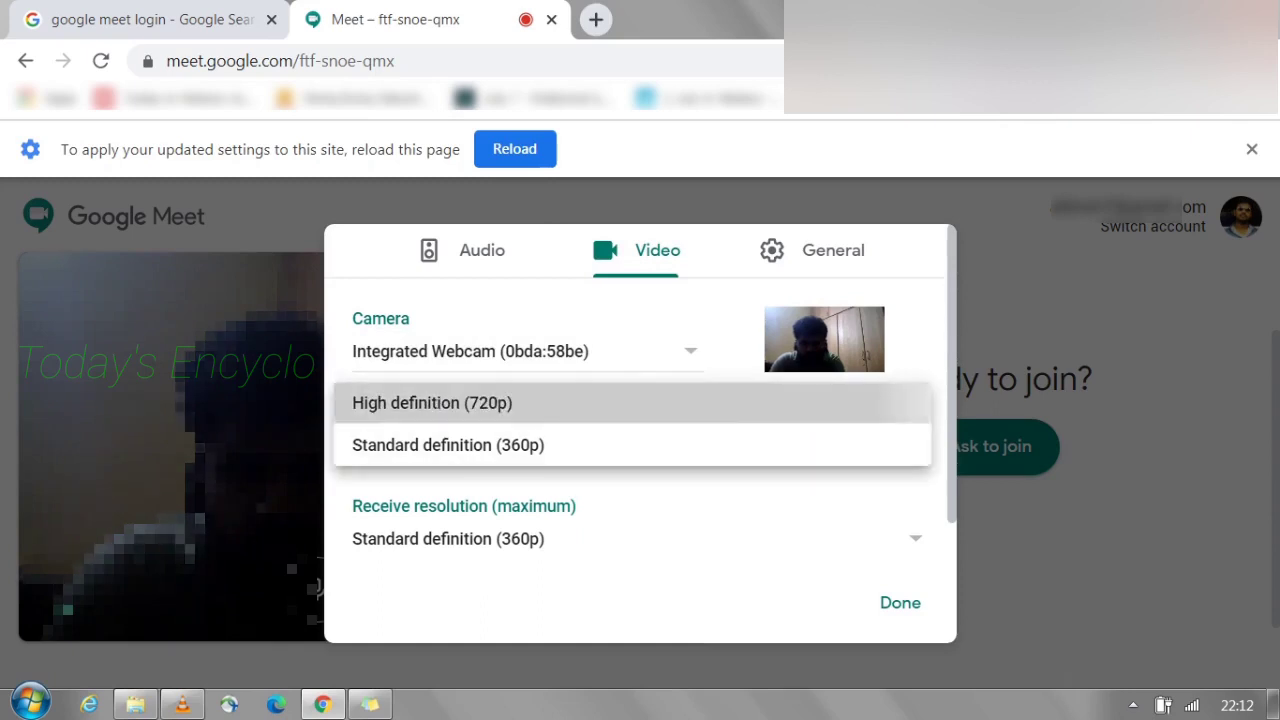
{"action": "left_click", "coordinate": [520, 538]}
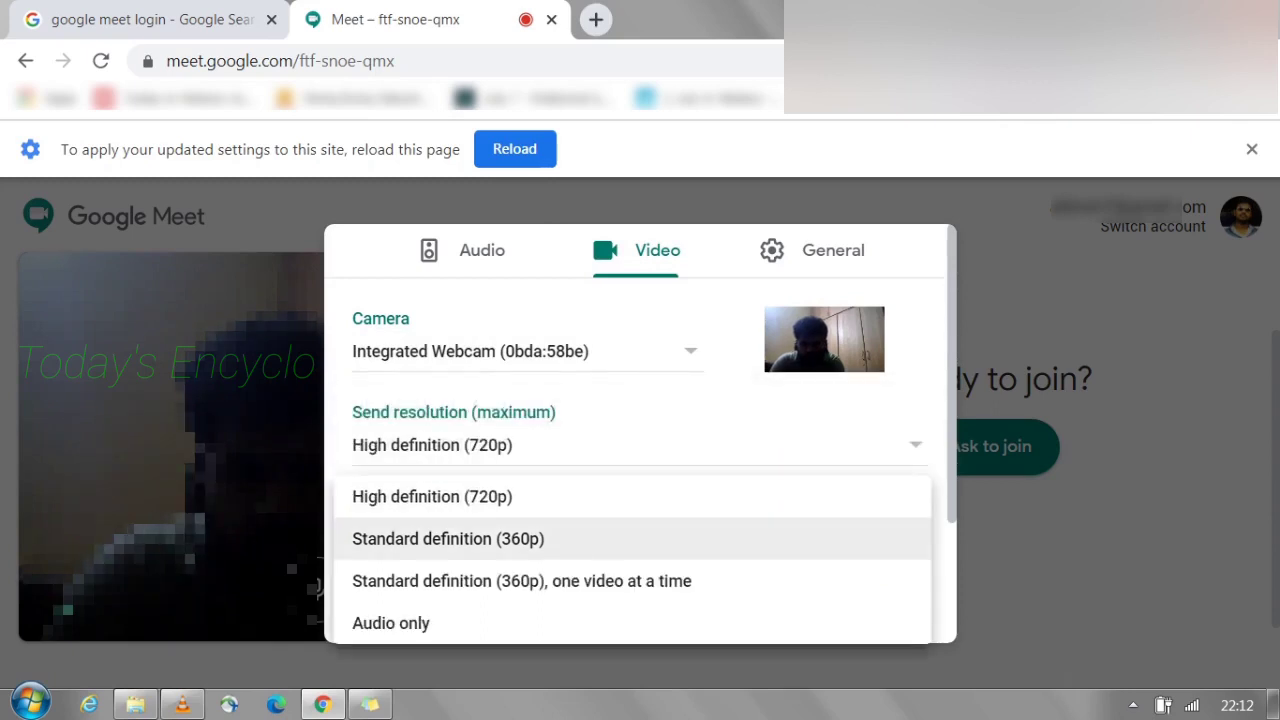
{"action": "left_click", "coordinate": [903, 496]}
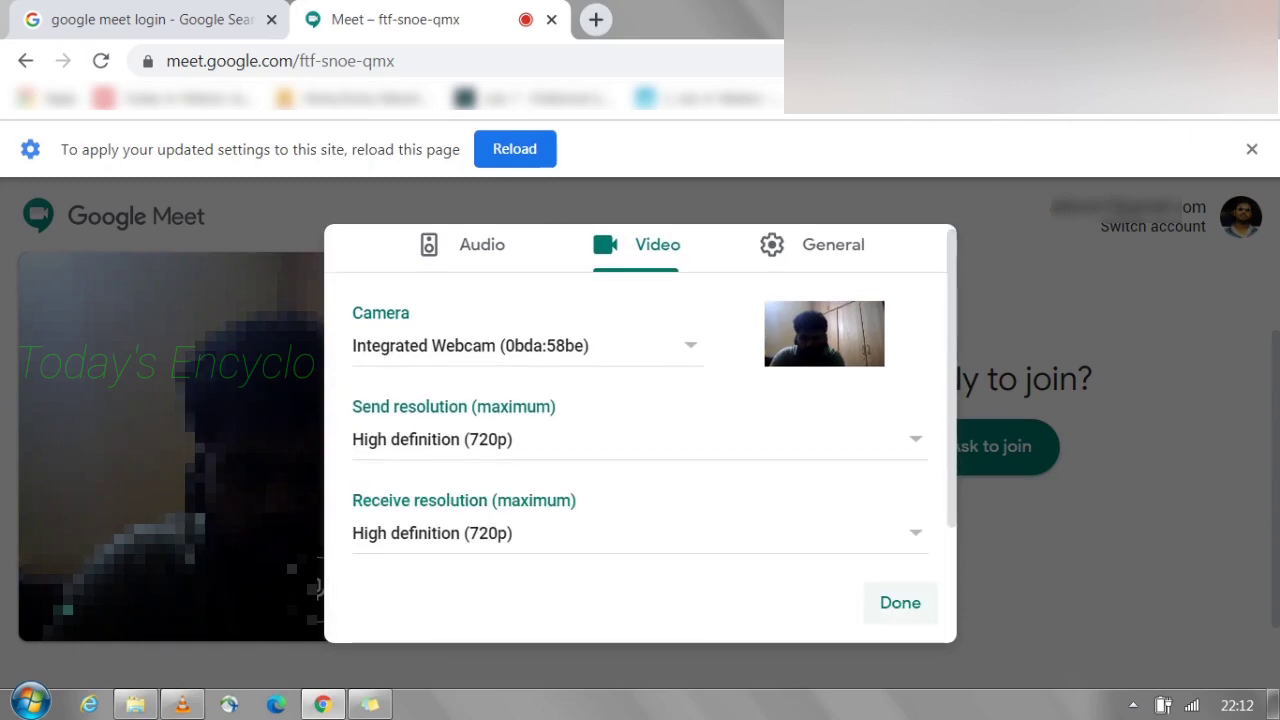
- Test the headset speakers in the audio settings and close the Meet settings
{"action": "left_click", "coordinate": [475, 245]}
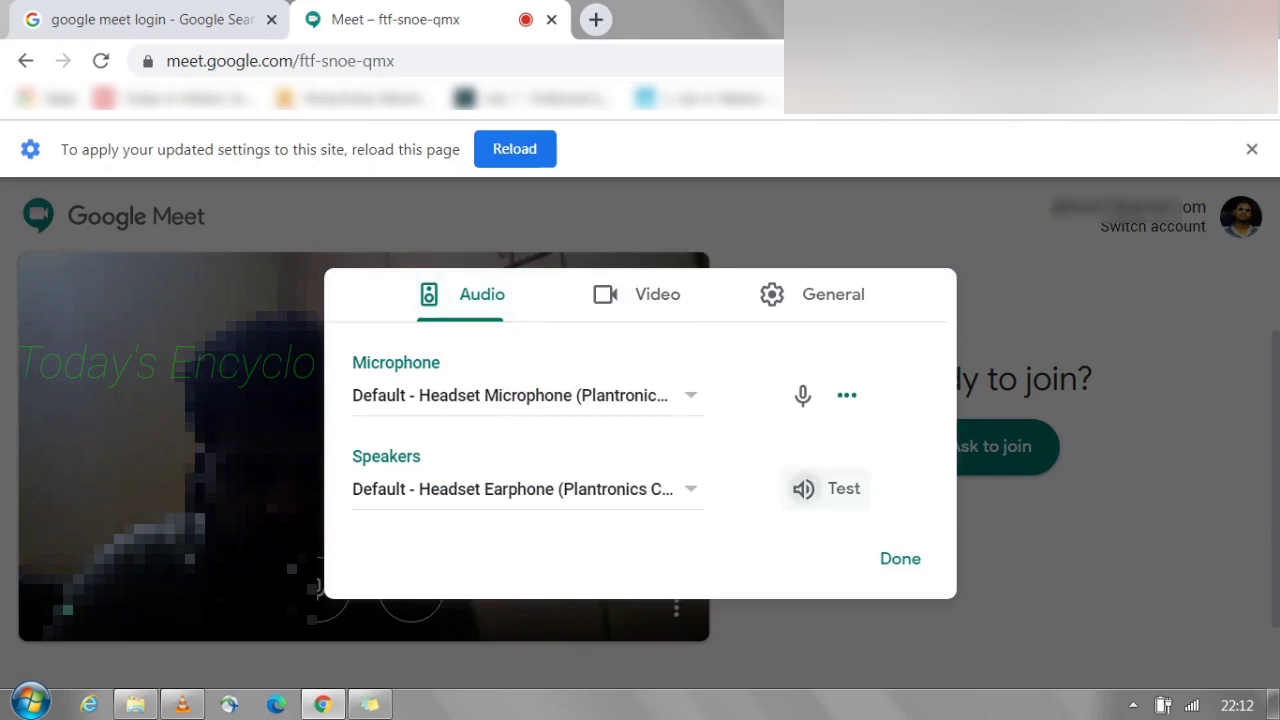
{"action": "left_click", "coordinate": [826, 488]}
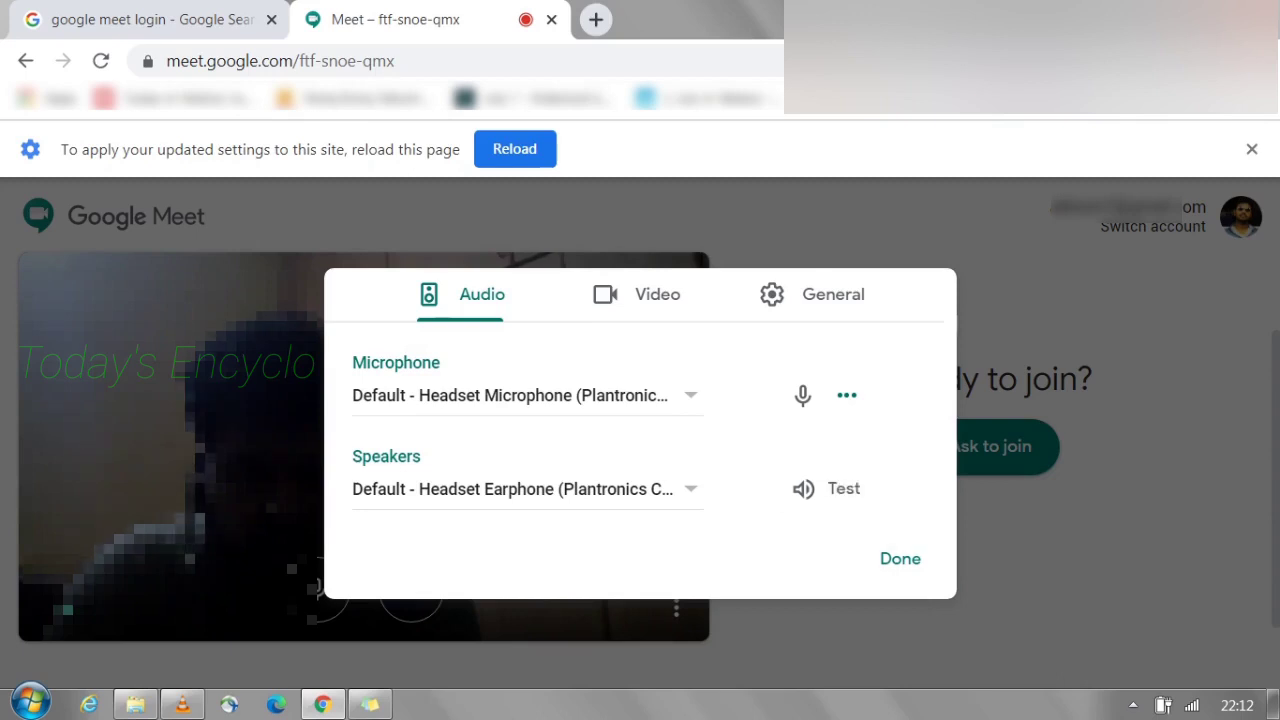
{"action": "left_click", "coordinate": [900, 558]}
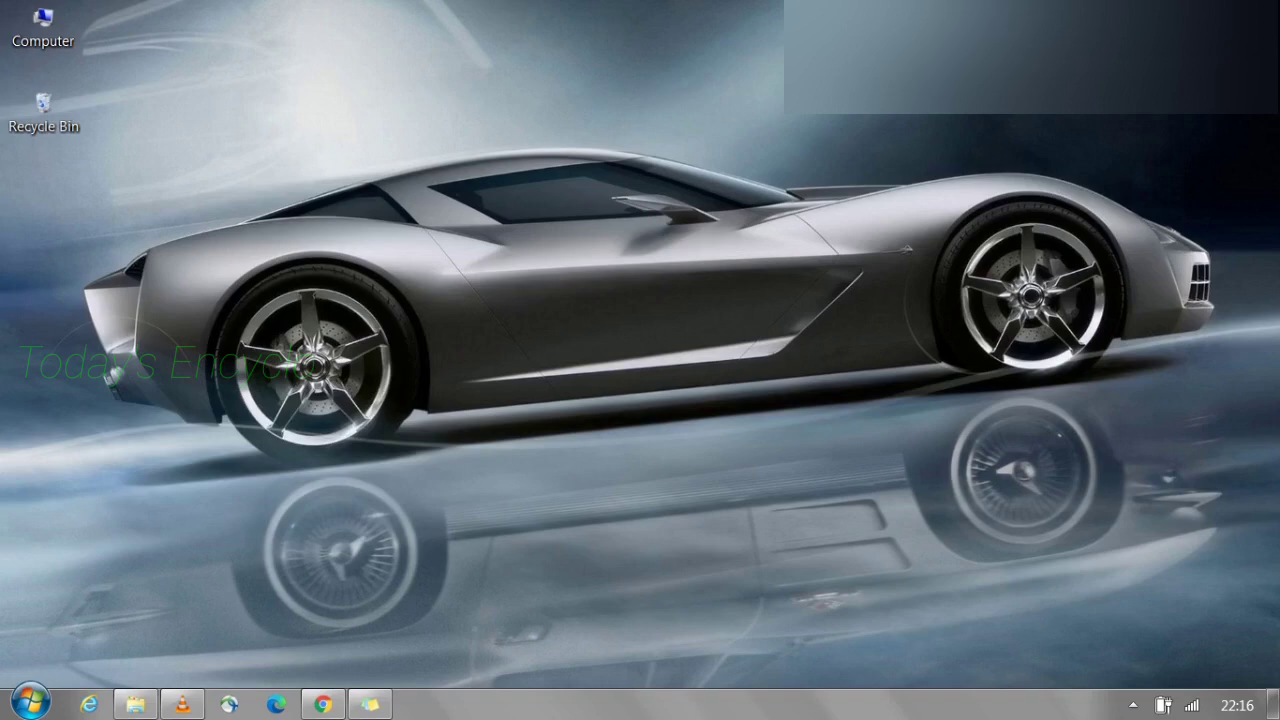
- From the Windows desktop, open the list of playback devices and select the Plantronics C320-M Headset Earphone
{"action": "left_click", "coordinate": [1133, 704]}
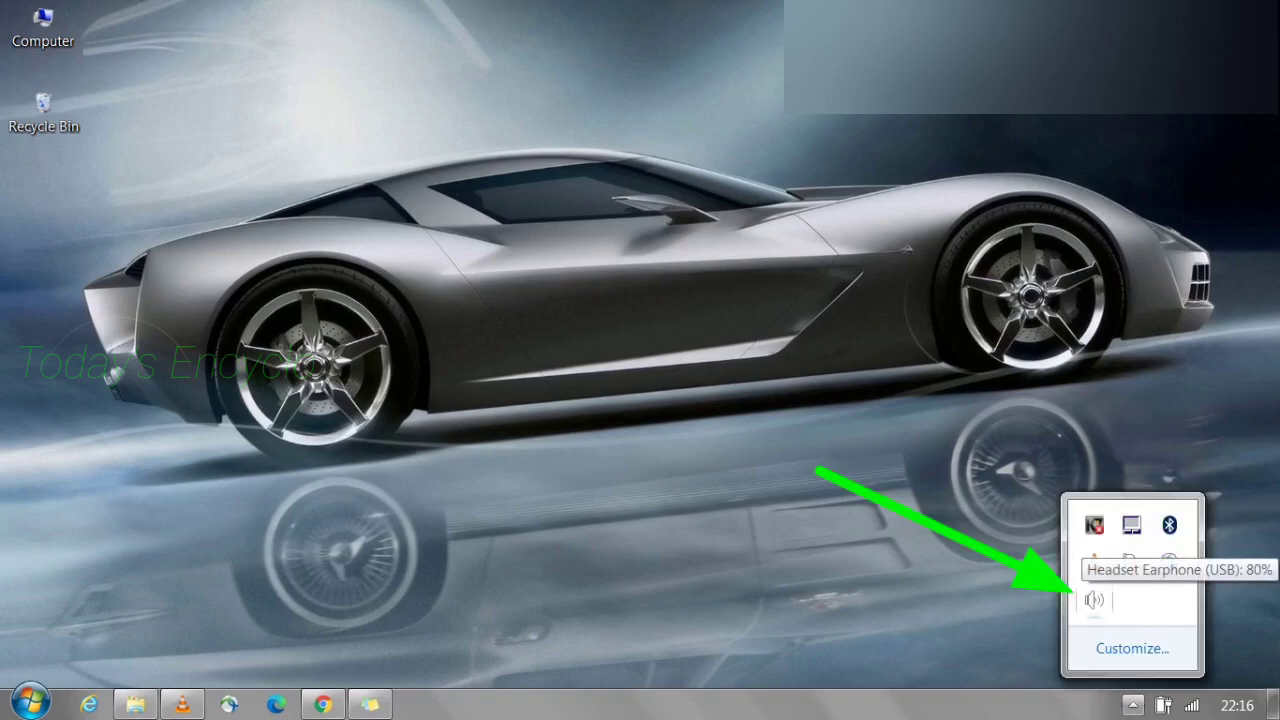
{"action": "left_click", "coordinate": [1094, 600]}
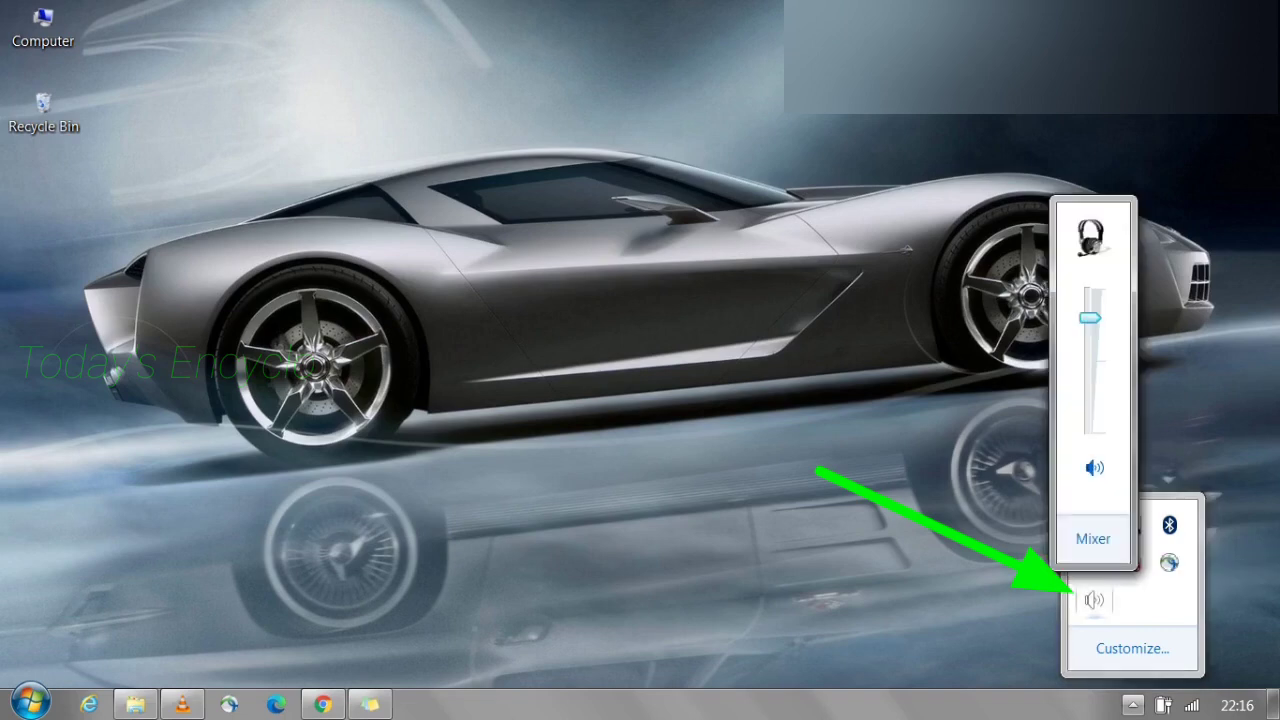
{"action": "right_click", "coordinate": [1094, 600]}
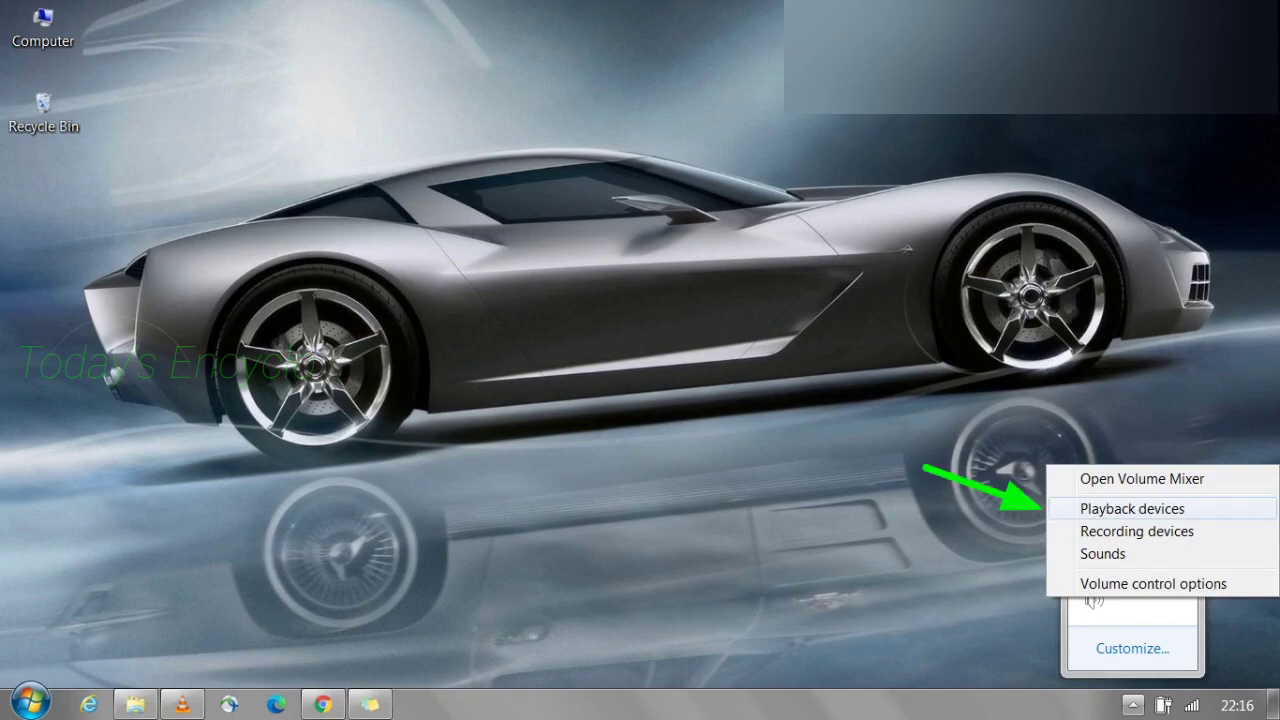
{"action": "left_click", "coordinate": [1132, 508]}
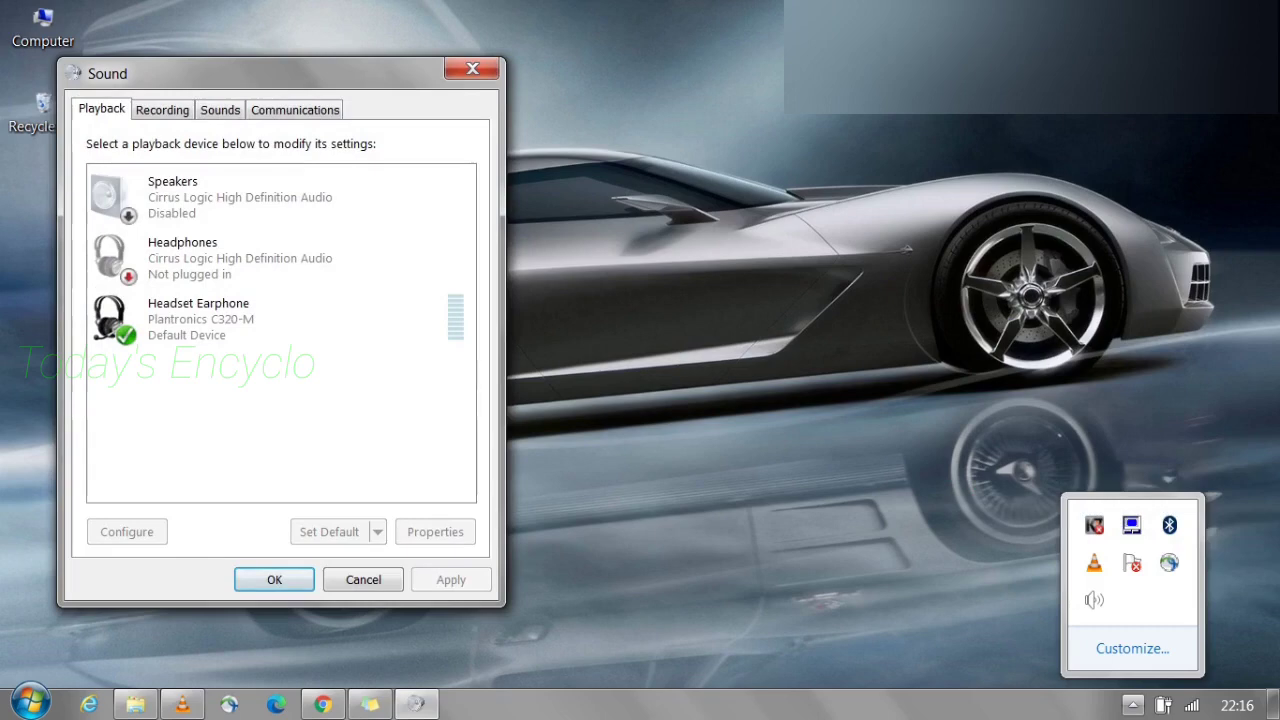
{"action": "left_click", "coordinate": [279, 318]}
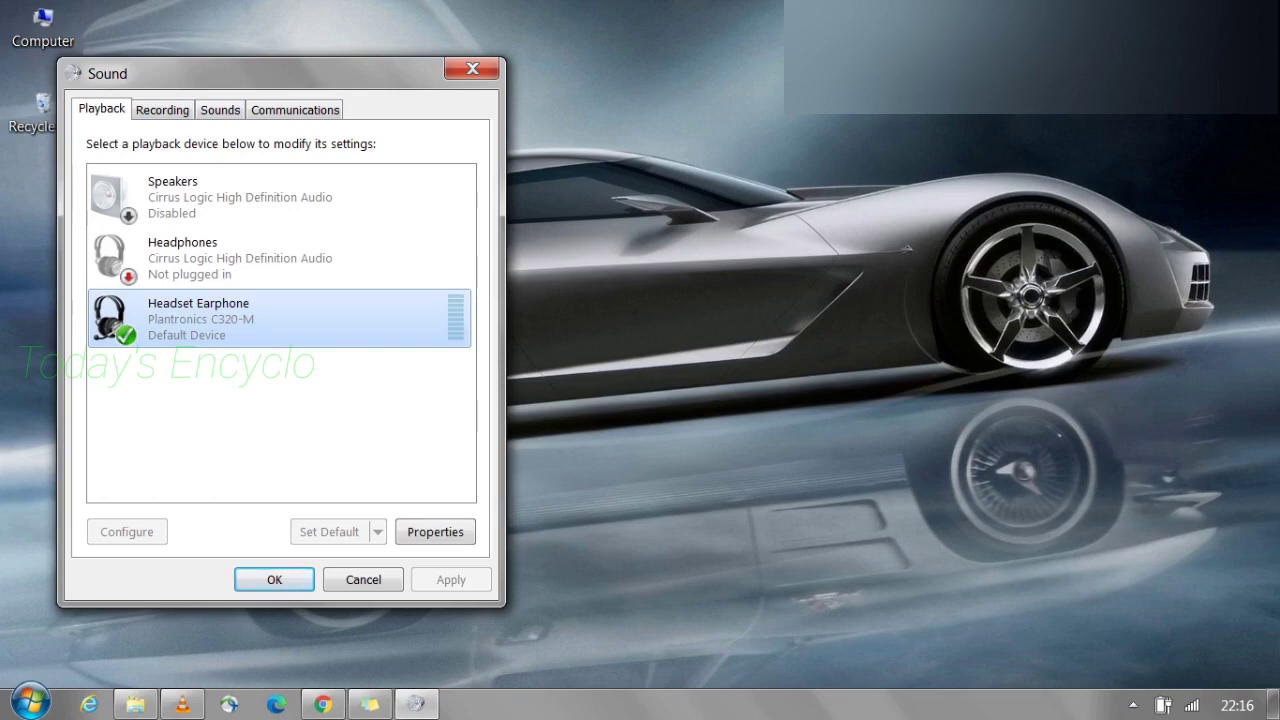
{"action": "left_click", "coordinate": [279, 196]}
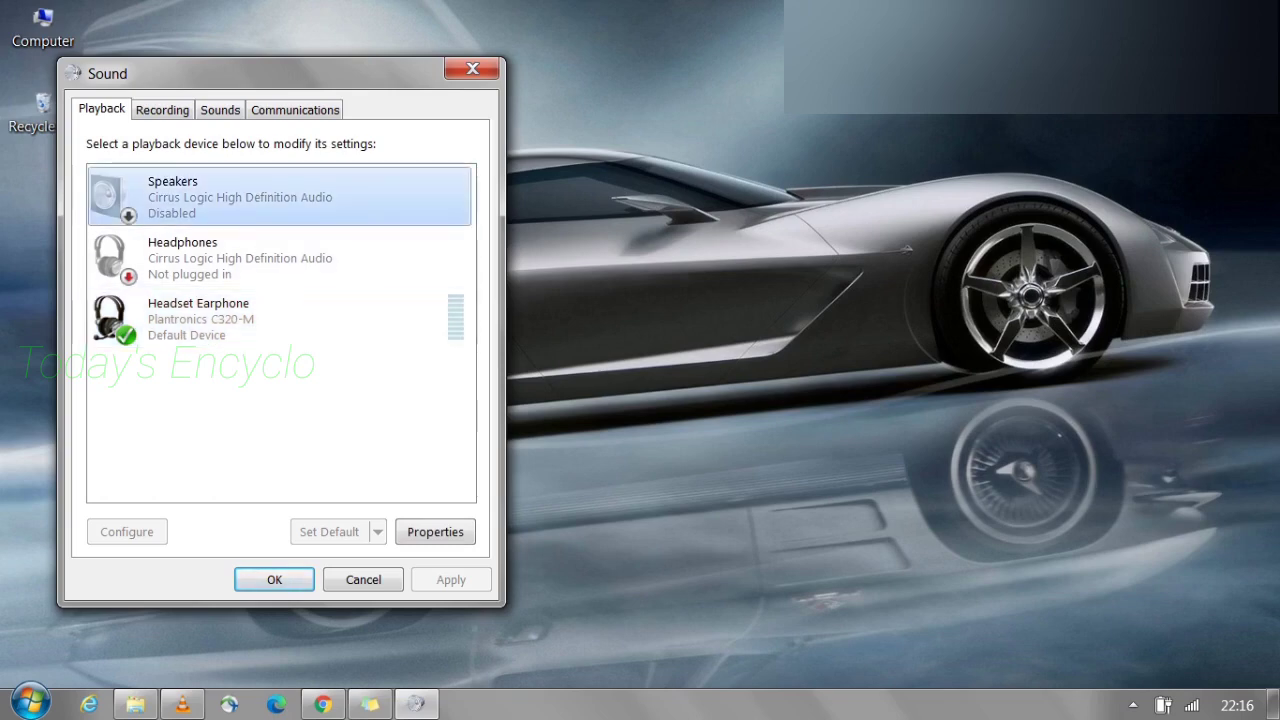
{"action": "left_click", "coordinate": [279, 318]}
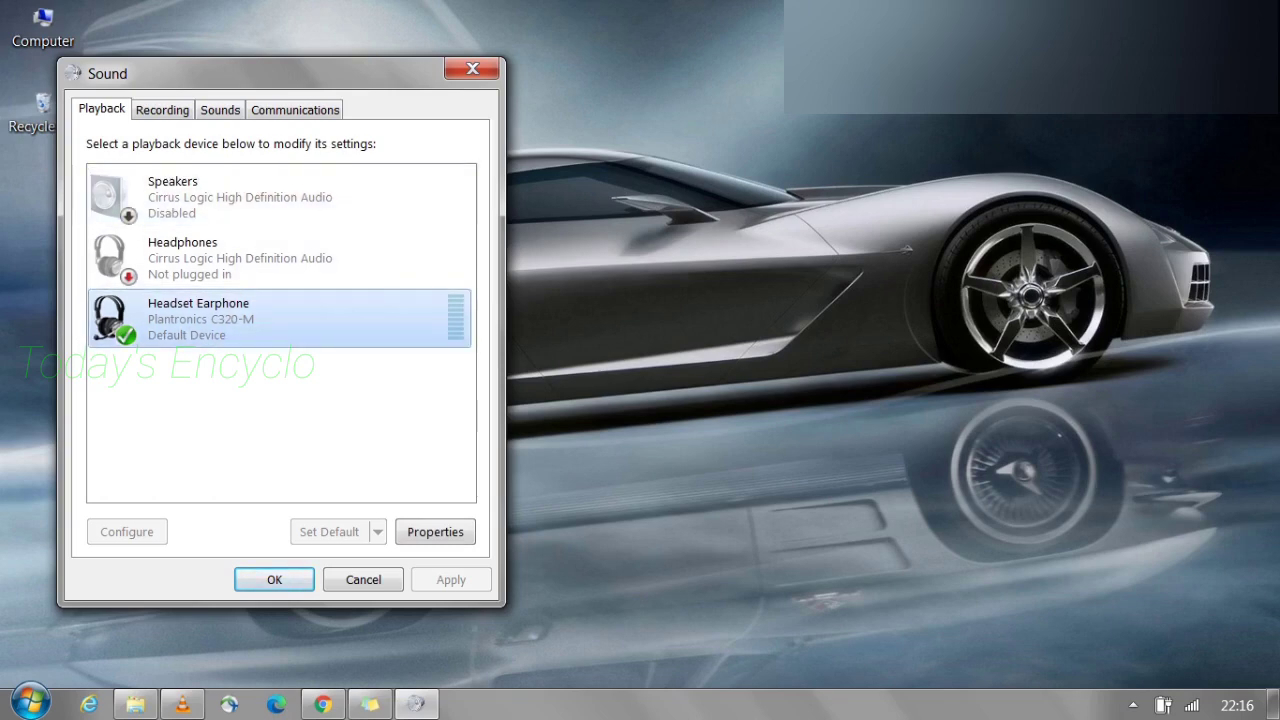